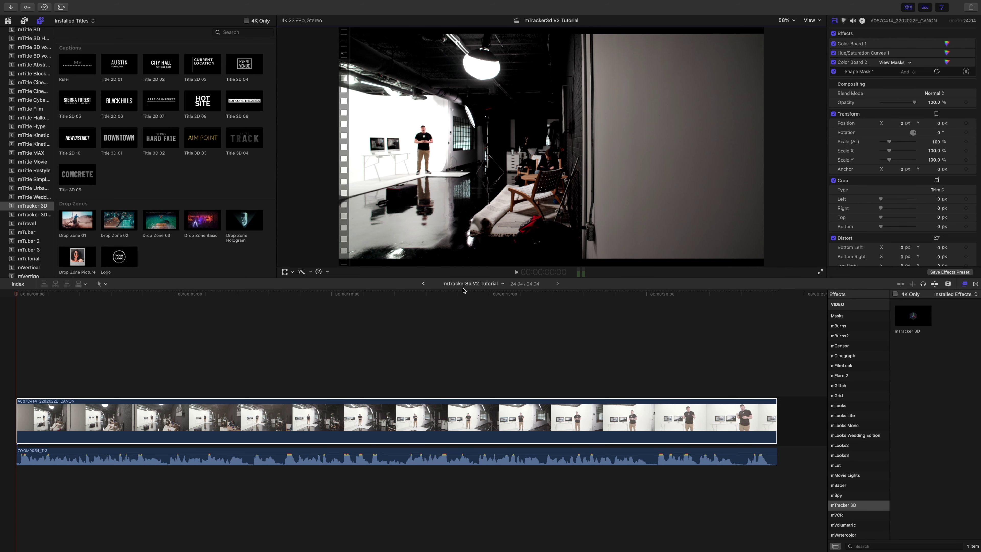
Step: Select the CANON studio presenter clip in the timeline
left_click_drag(17, 297, 11, 342)
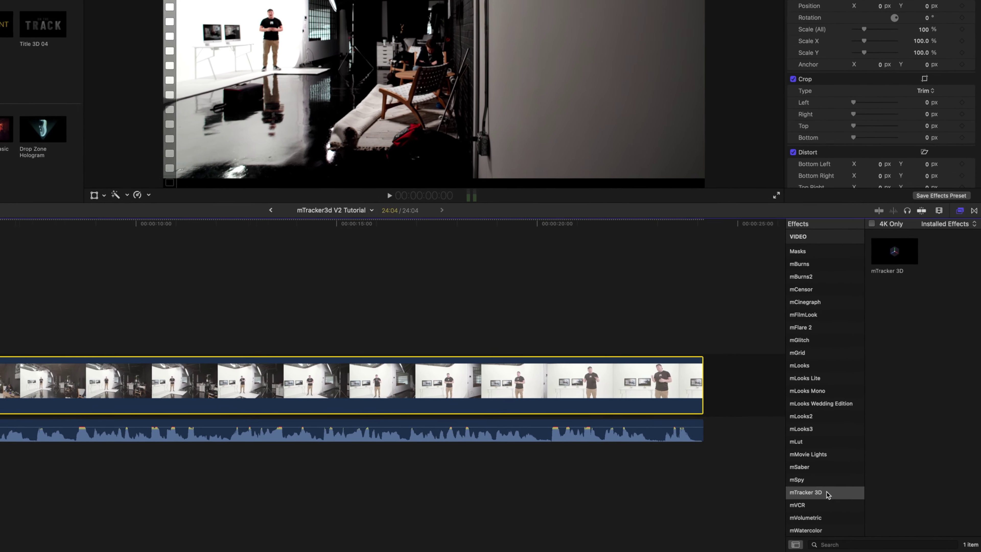
Step: Drag the mTracker 3D effect from the Effects browser onto the studio presenter clip
left_click(860, 507)
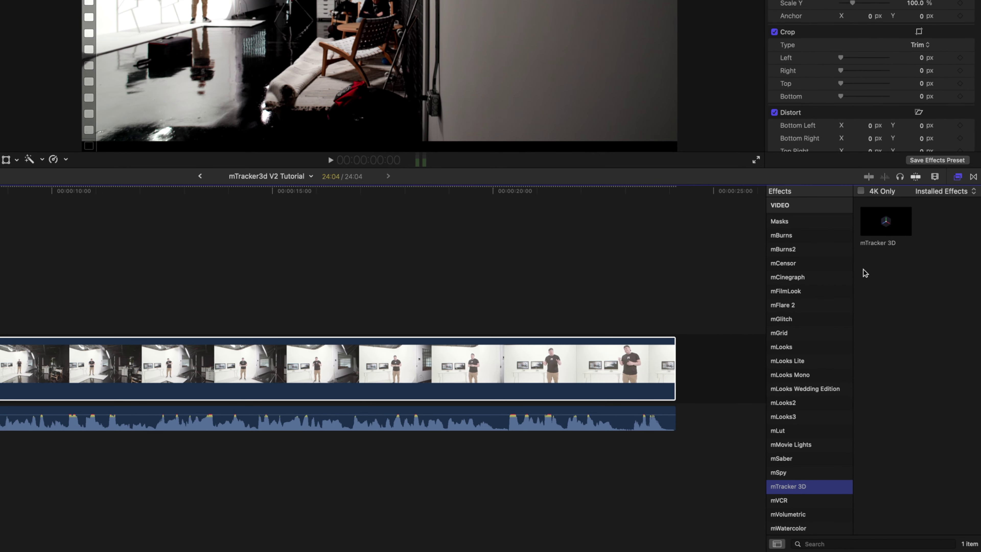
left_click_drag(886, 221, 463, 234)
left_click_drag(558, 291, 354, 398)
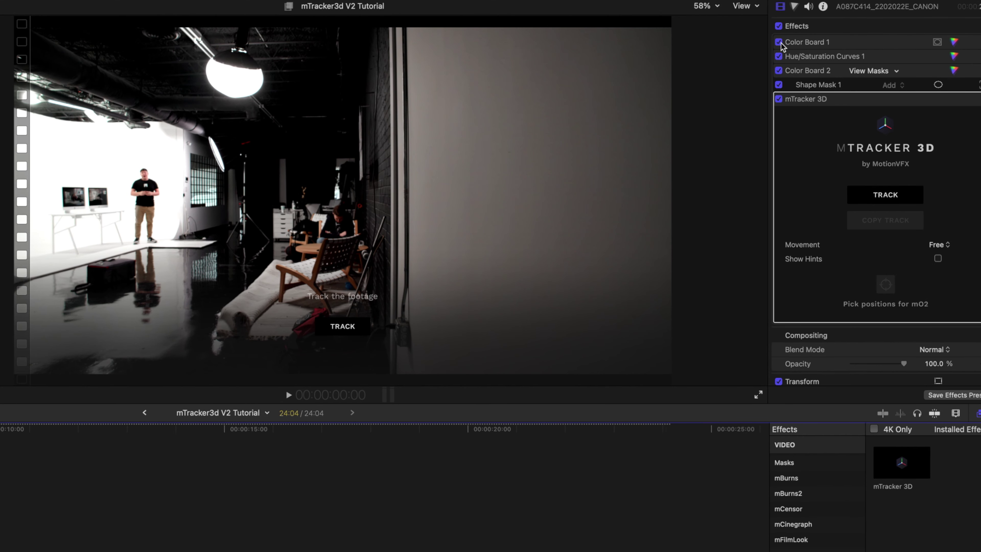
left_click(778, 42)
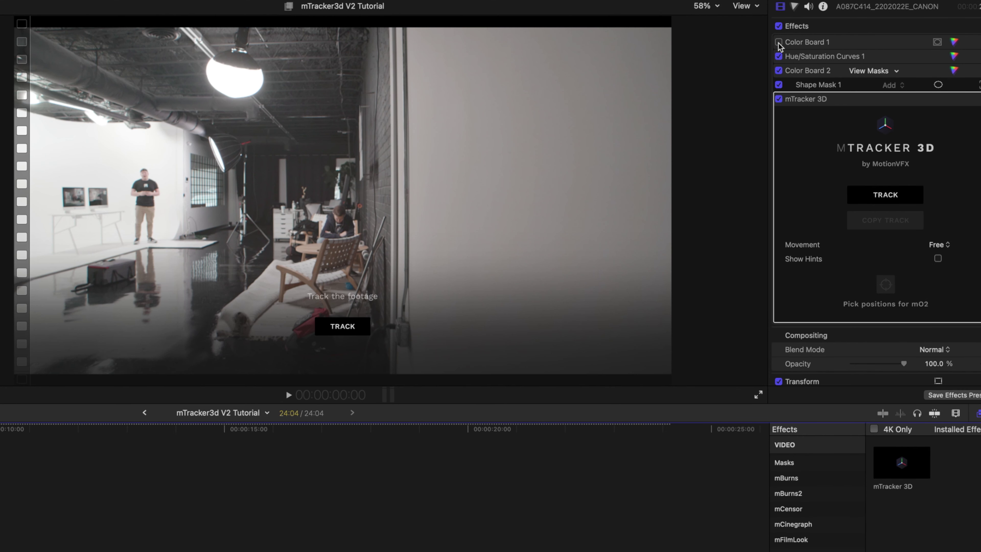
left_click(779, 42)
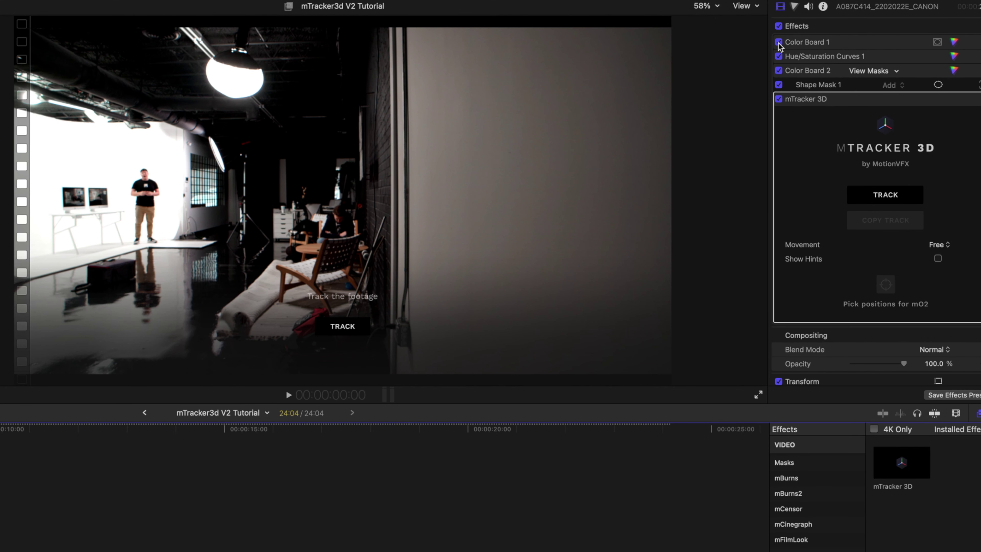
left_click(779, 57)
left_click(778, 57)
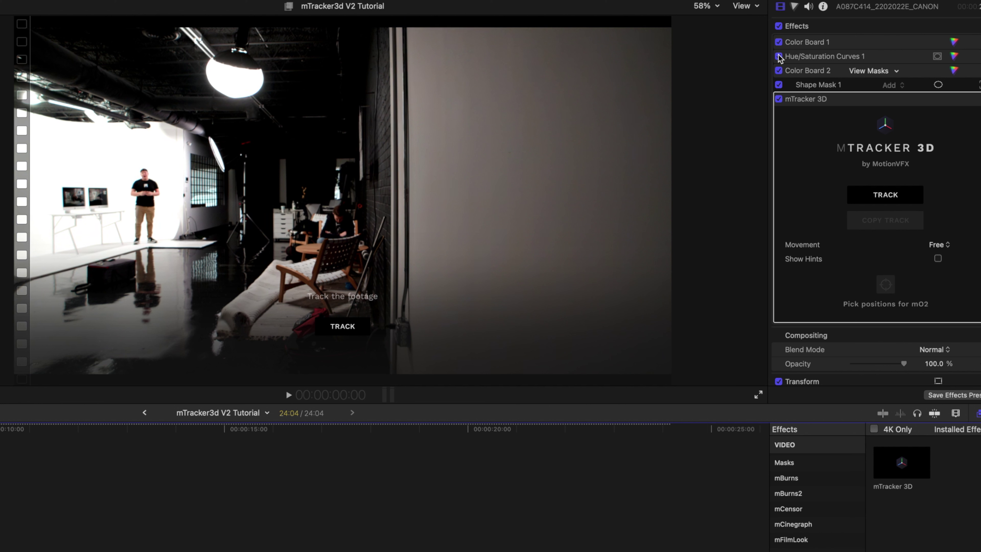
left_click(779, 71)
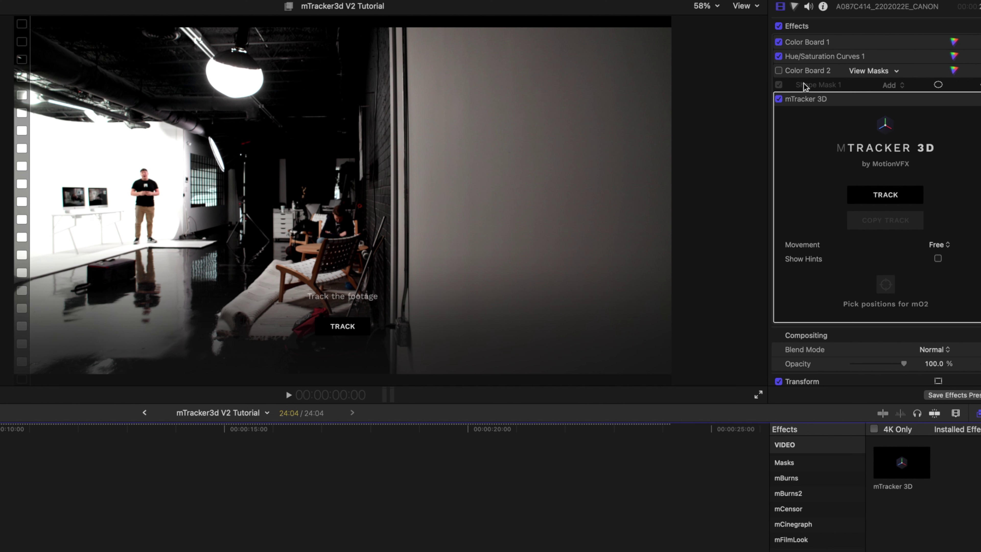
left_click(779, 72)
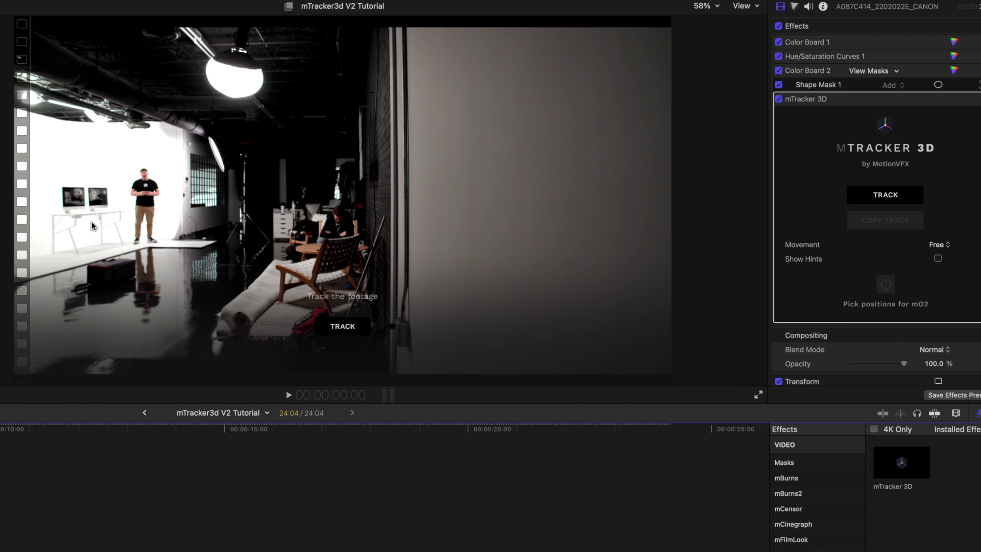
Step: Run mTracker 3D's TRACK analysis on the studio footage and copy the finished camera track
left_click(833, 100)
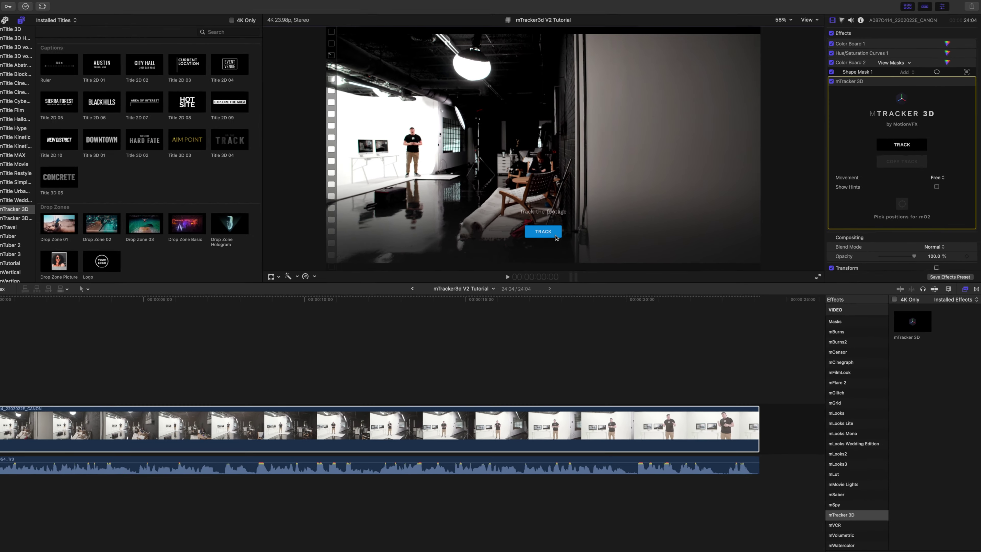
left_click(555, 234)
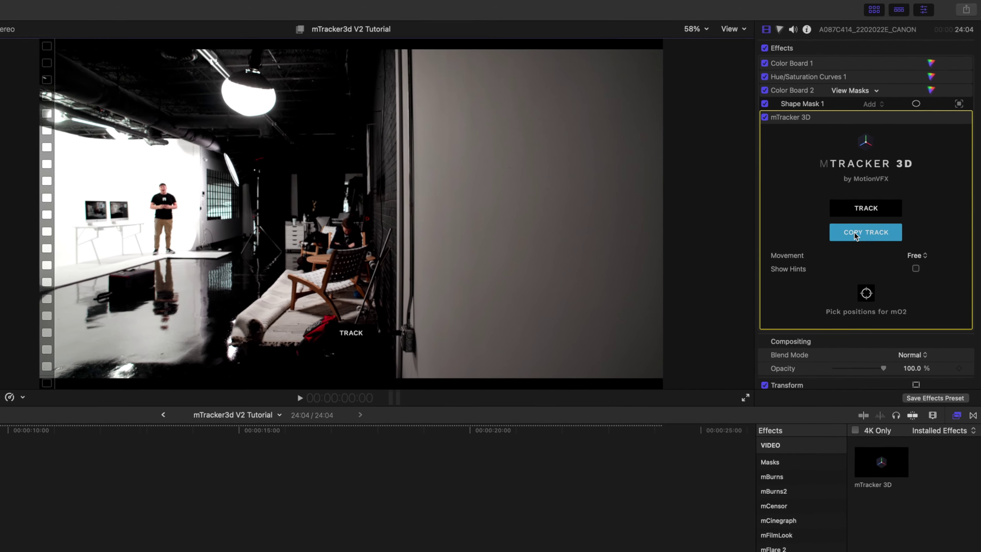
left_click(874, 200)
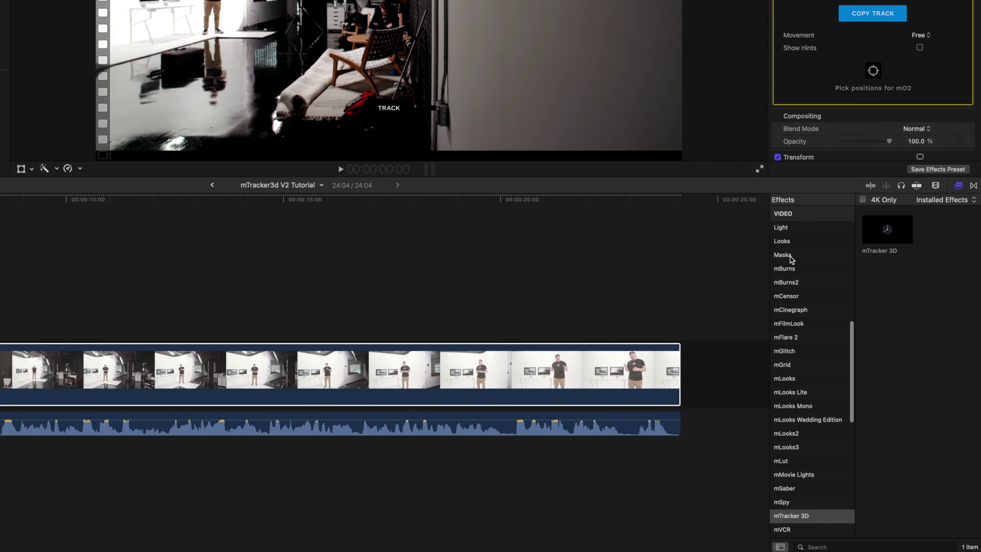
Step: Apply Draw Mask to the studio clip and outline the floor, the backdrop's right side and its top
left_click(788, 255)
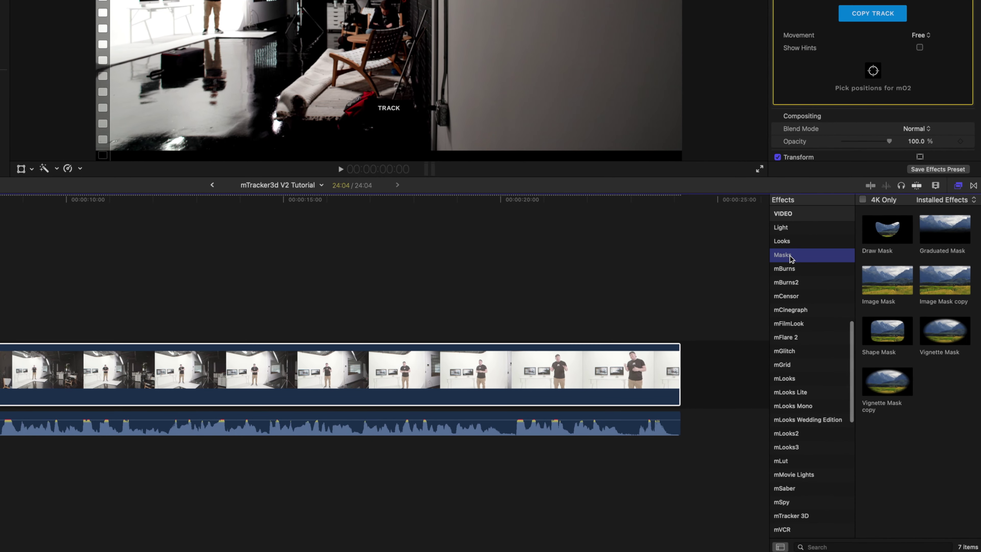
mouse_move(877, 246)
left_mouse_down()
mouse_move(242, 301)
mouse_move(26, 377)
left_mouse_up()
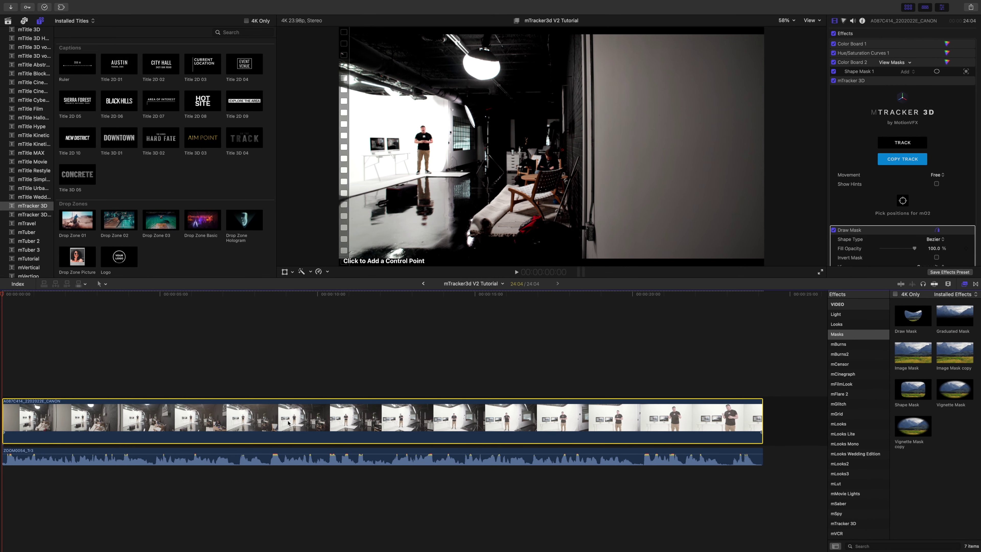
left_click(353, 196)
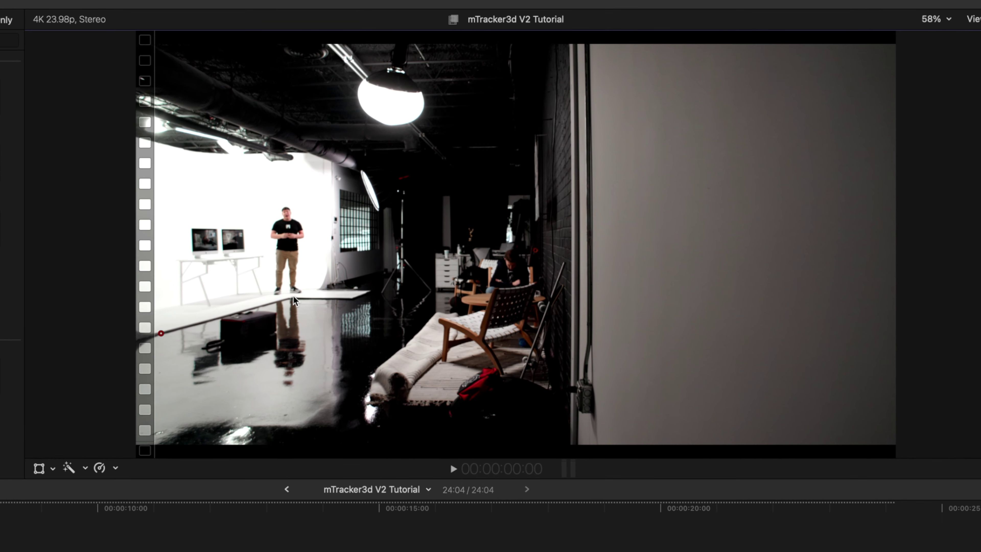
left_click(289, 297)
left_click(314, 289)
left_click(322, 223)
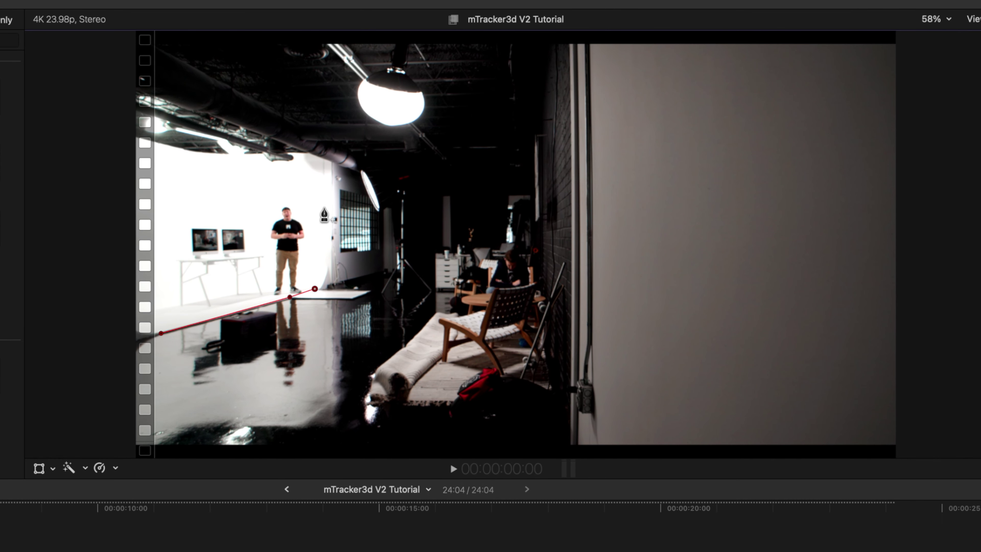
left_click(306, 182)
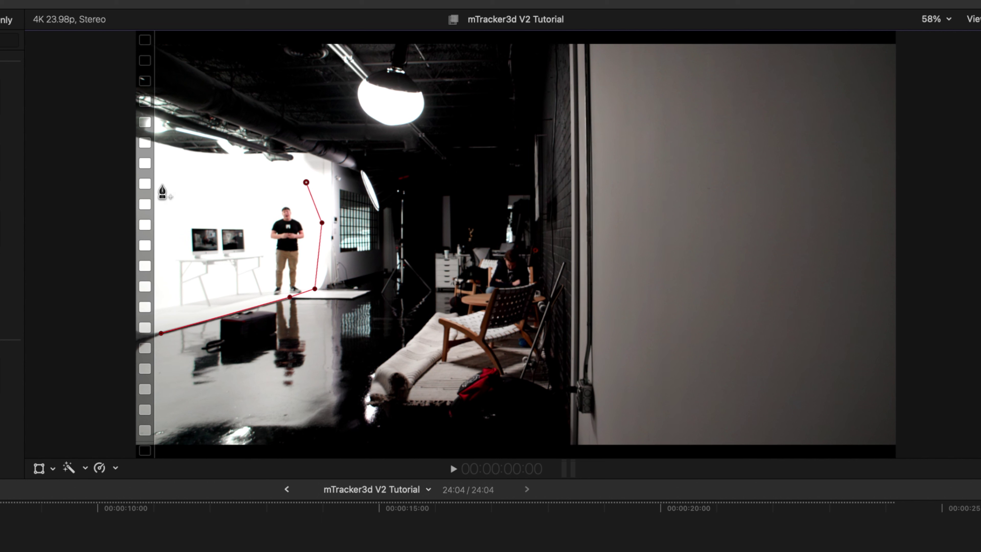
left_click(162, 185)
left_click(157, 212)
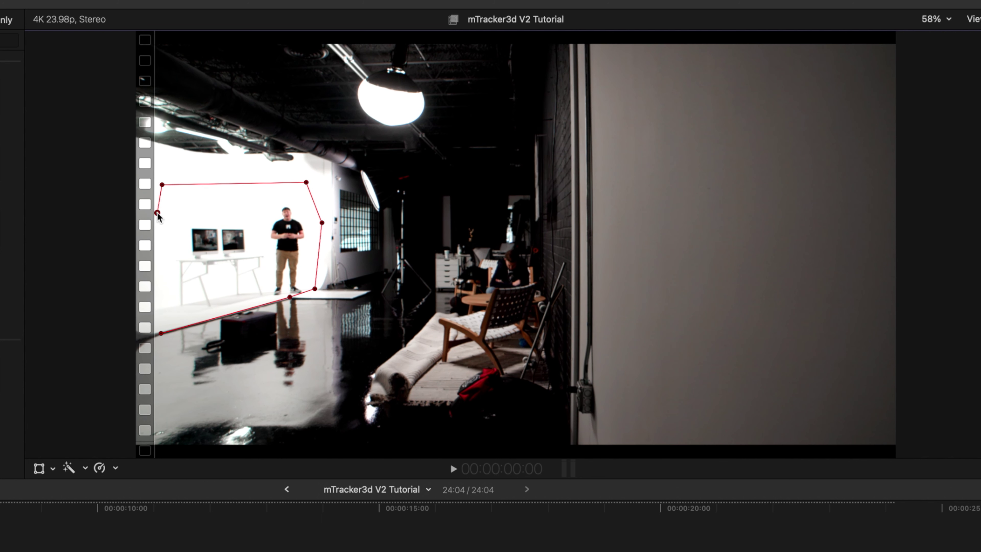
Step: At 50% viewer zoom, finish the mask down the left edge and close the shape
left_click(941, 20)
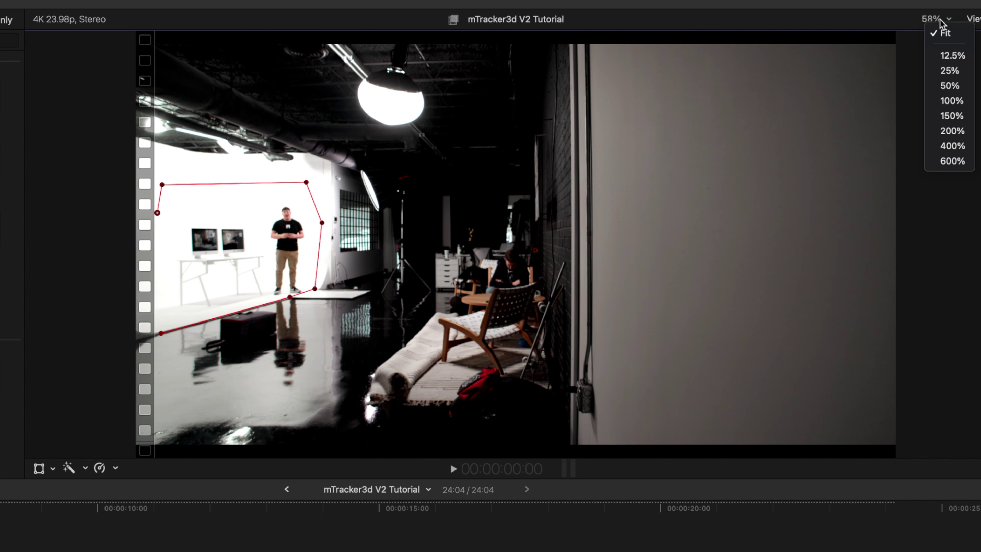
left_click(950, 85)
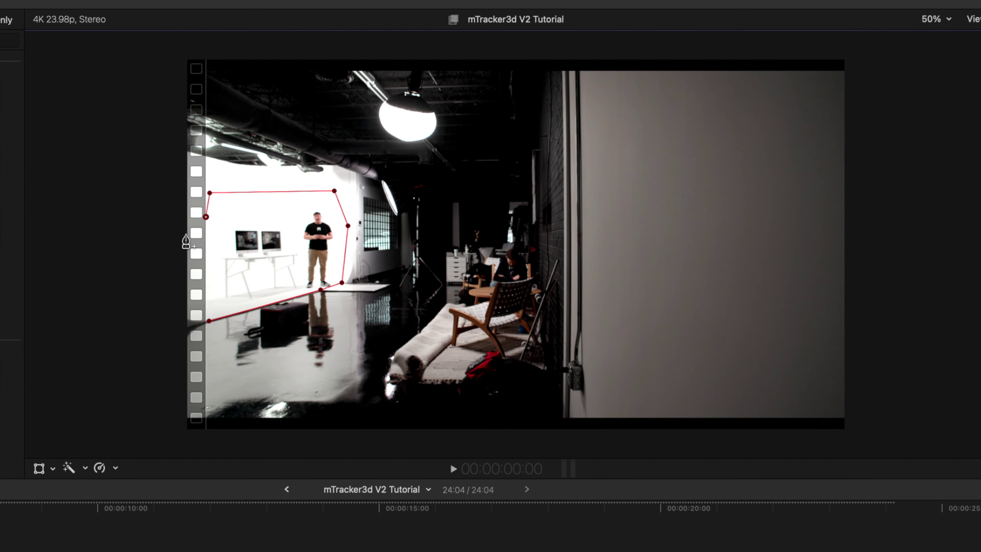
left_click(186, 235)
left_click(177, 252)
left_click(177, 300)
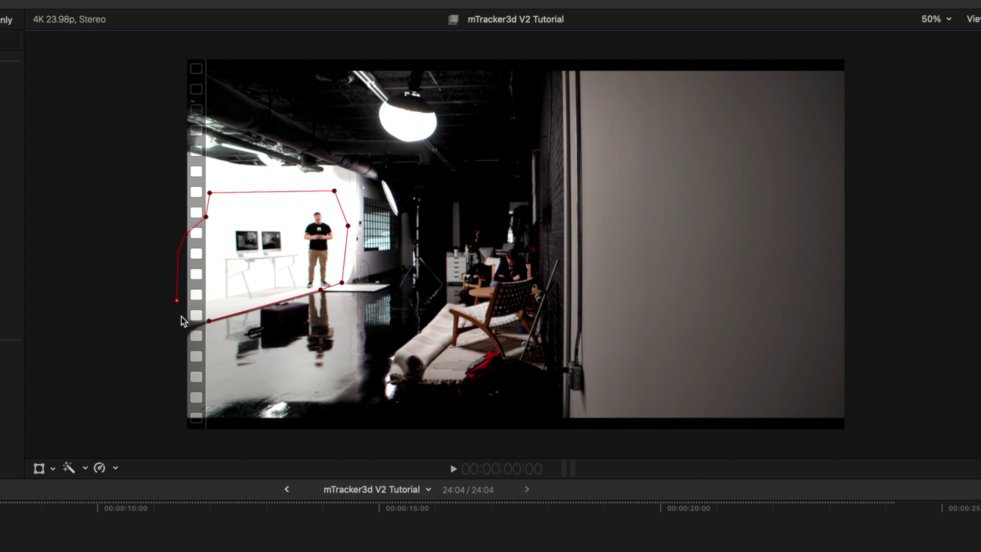
left_click(184, 316)
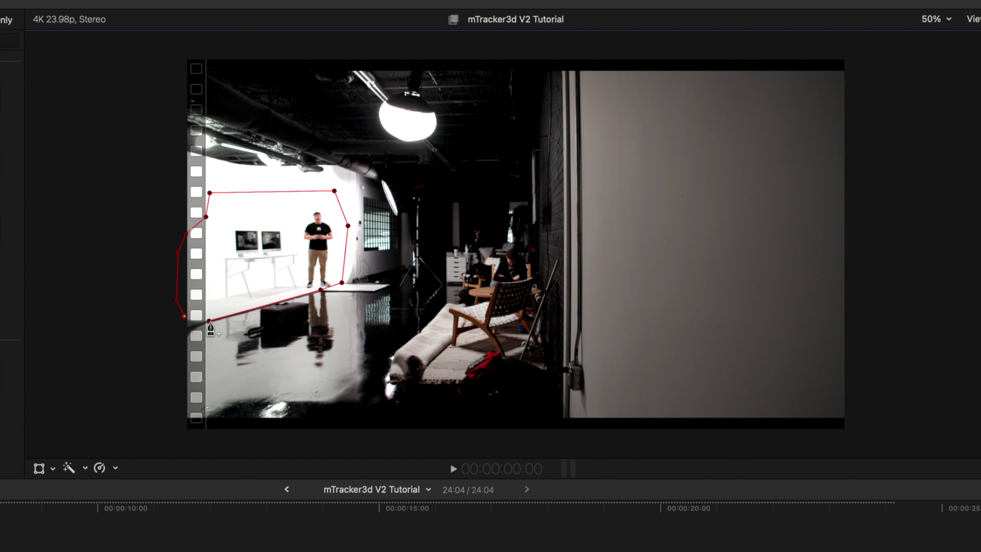
left_click(208, 321)
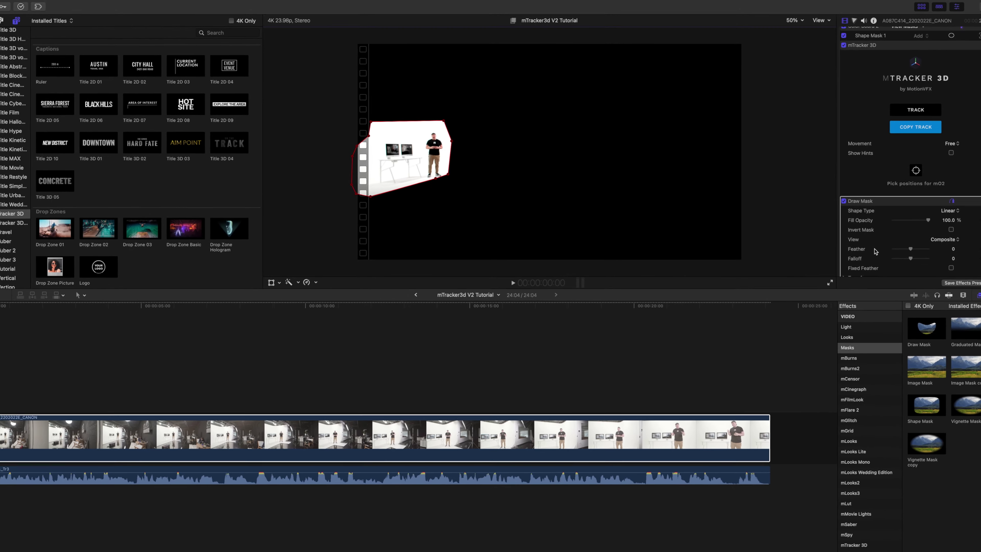
Step: Feather the Draw Mask to -19 and smooth the lower-left mask corner into a curve
scroll(874, 252, "down", 2)
left_click_drag(898, 213, 896, 216)
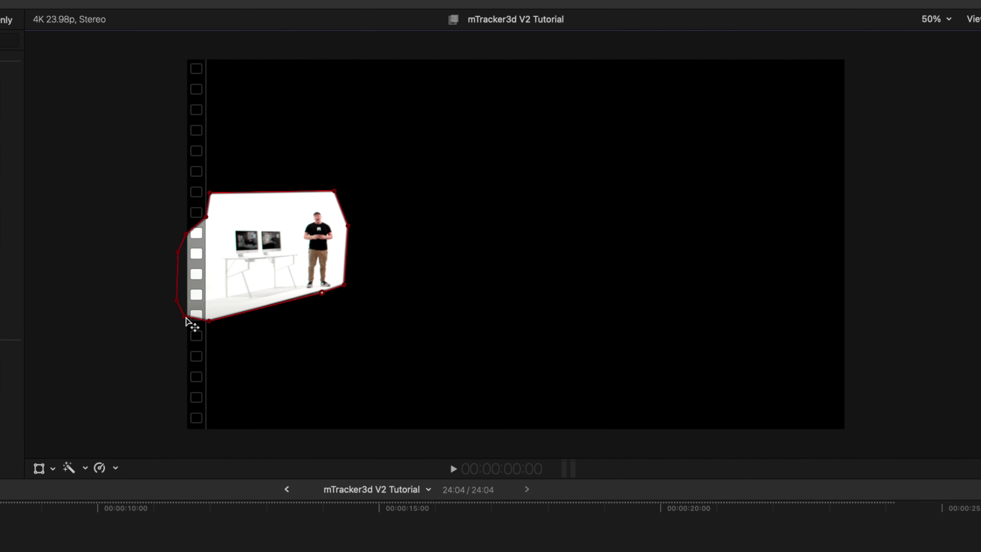
right_click(185, 318)
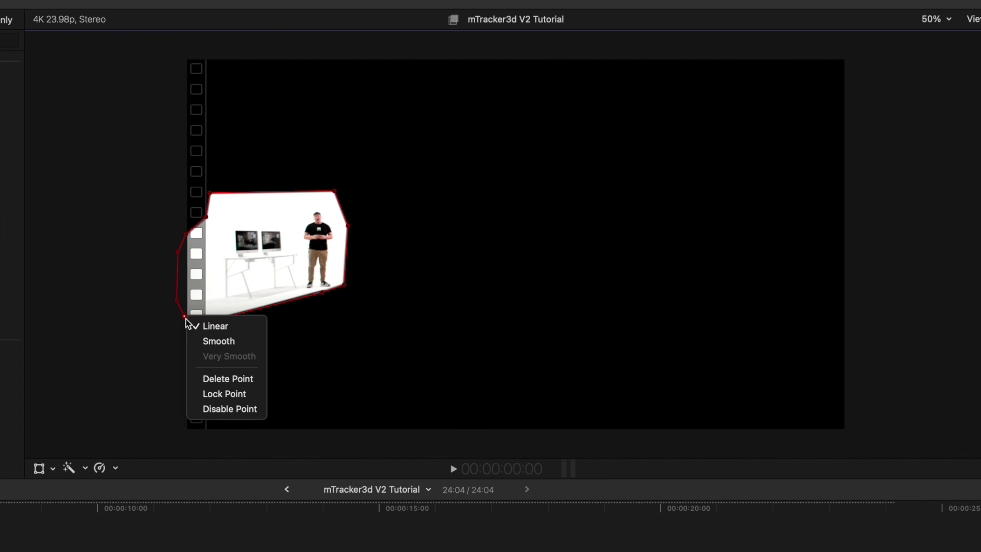
left_click(180, 327)
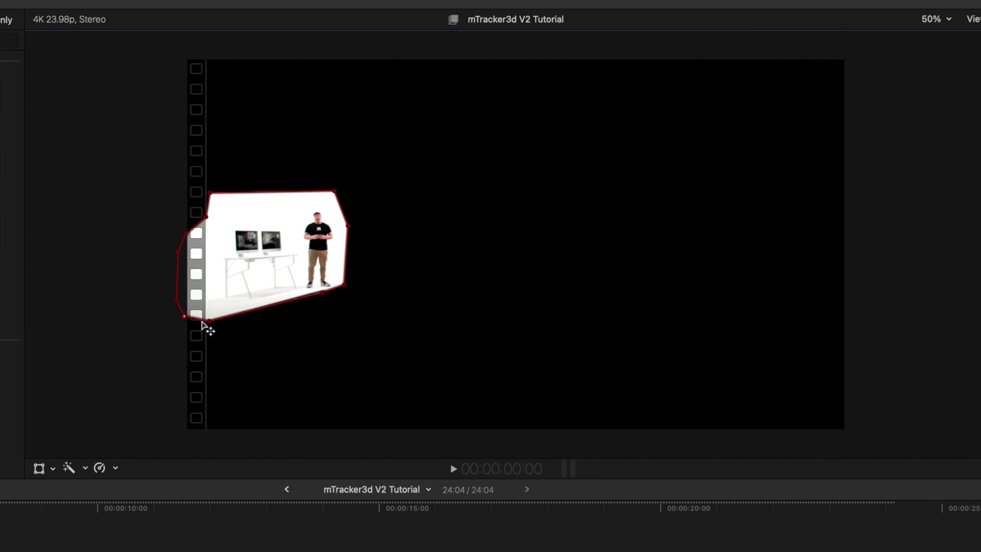
right_click(184, 317)
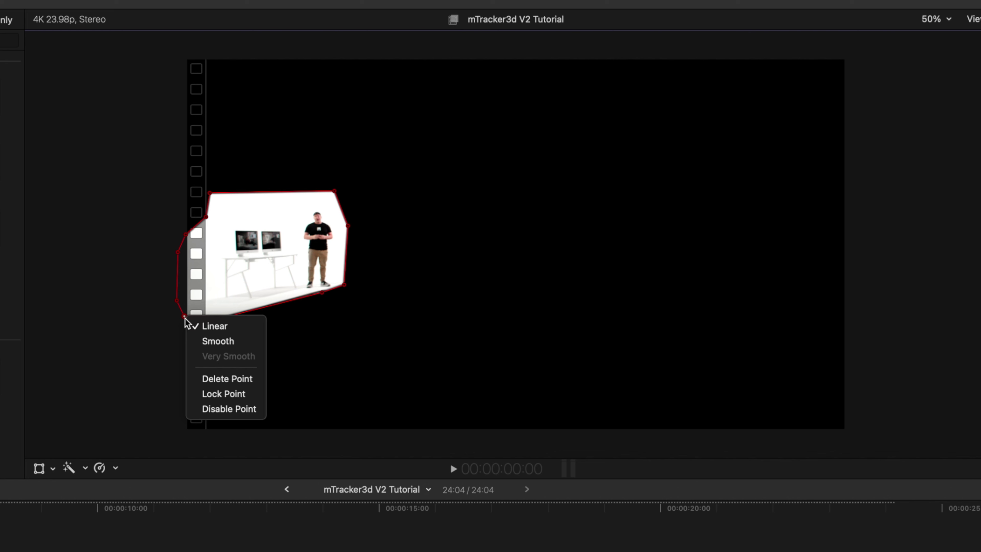
left_click(215, 342)
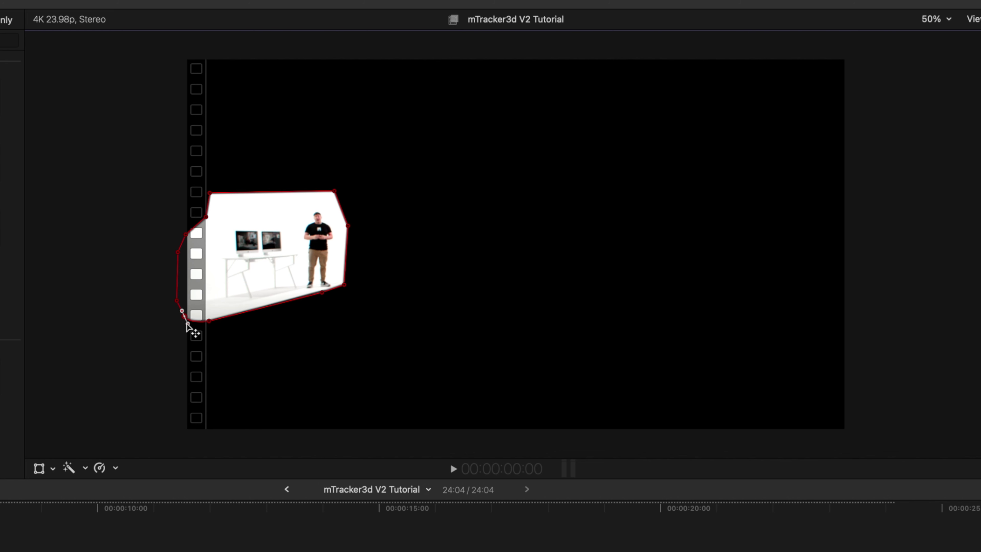
mouse_move(186, 324)
left_mouse_down()
mouse_move(177, 295)
mouse_move(187, 318)
left_mouse_up()
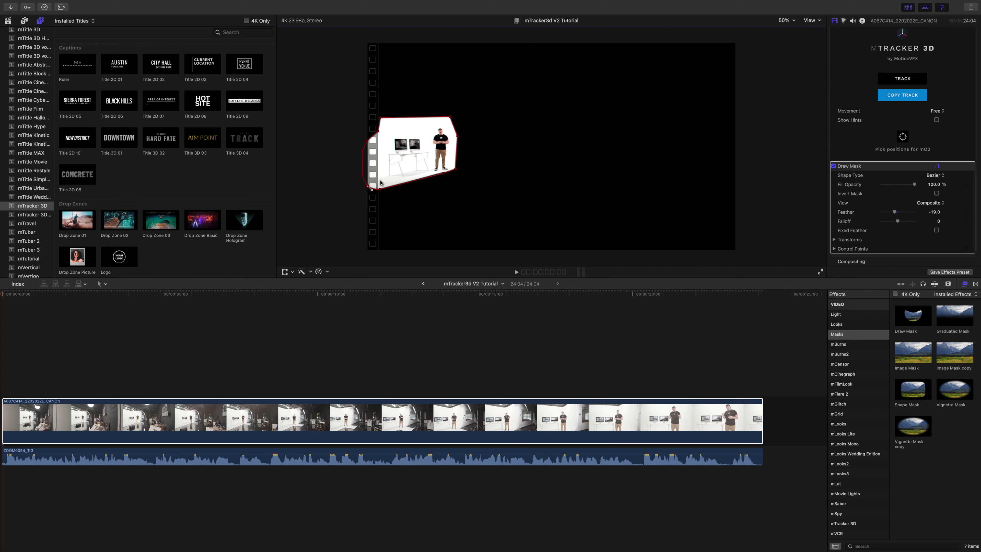
Step: Smooth the top-left and top-right mask corners into rounded curves
right_click(381, 120)
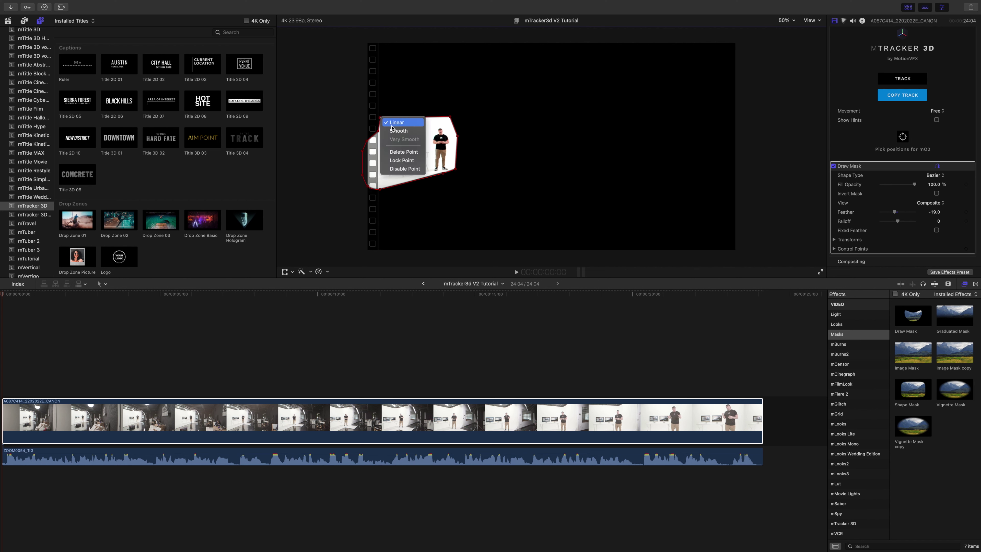
left_click(391, 138)
left_click_drag(382, 121, 391, 123)
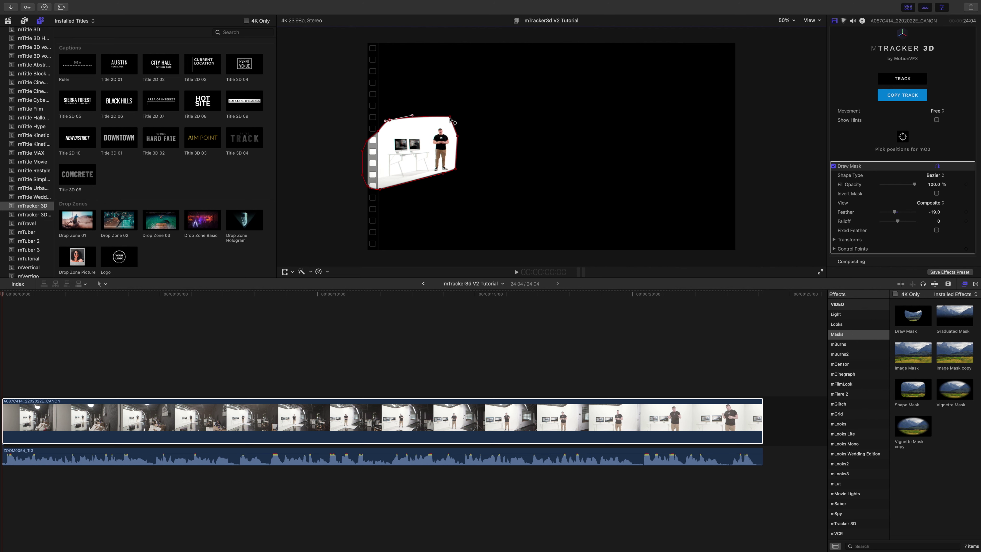
right_click(453, 123)
left_click(460, 131)
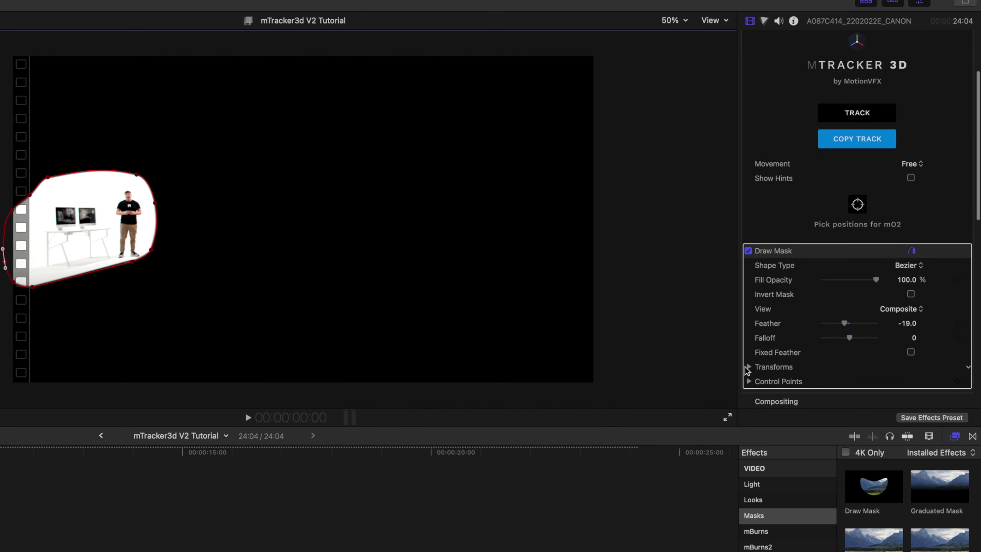
Step: Add starting keyframes to the Draw Mask's Position, Rotation, Scale and Control Points
left_click(750, 368)
scroll(776, 354, "down", 3)
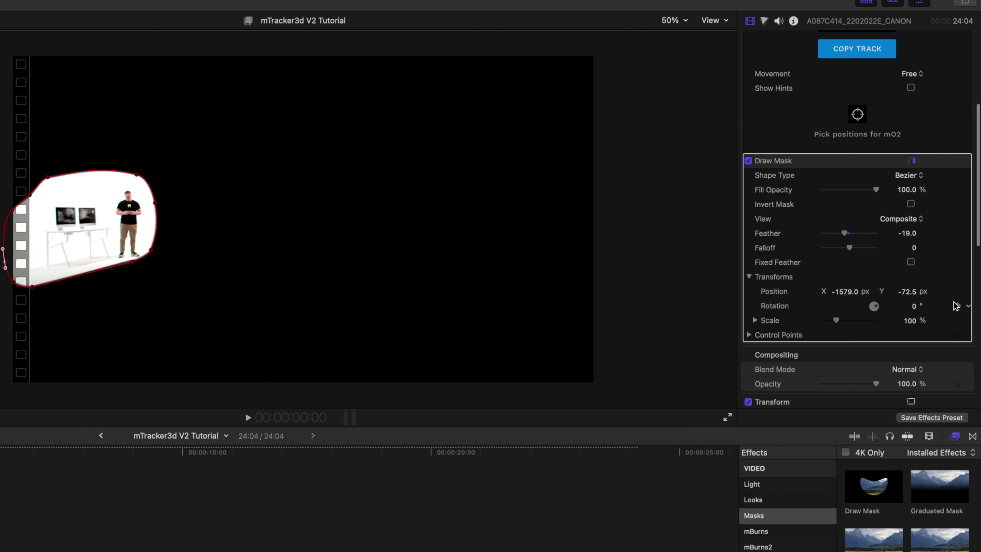
left_click(958, 291)
left_click(958, 306)
left_click(957, 320)
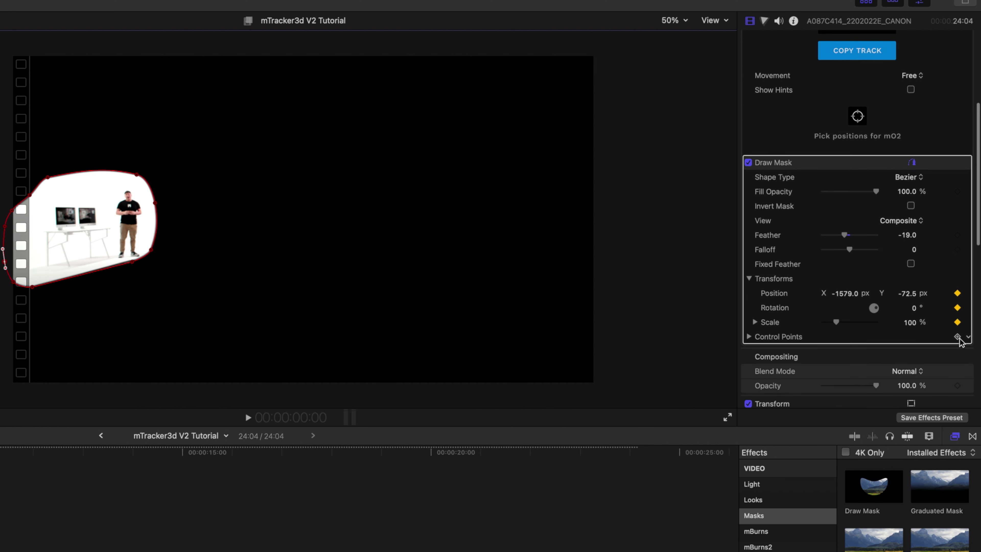
left_click(750, 336)
scroll(796, 346, "down", 5)
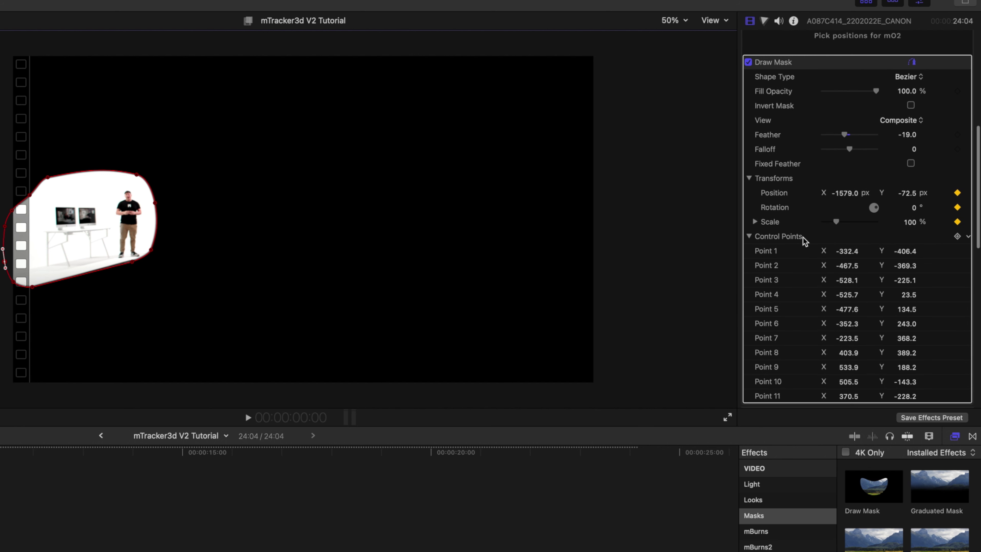
left_click(958, 236)
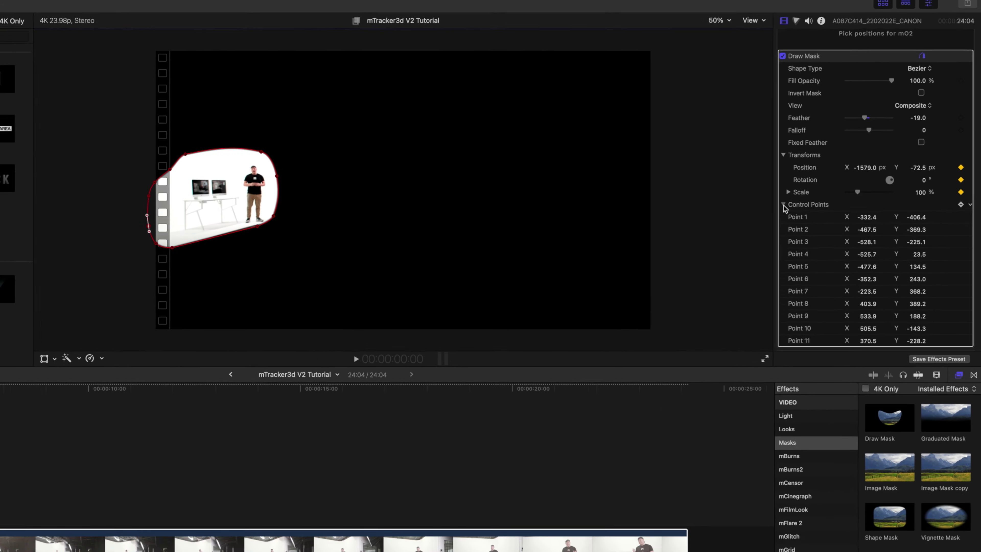
left_click(749, 236)
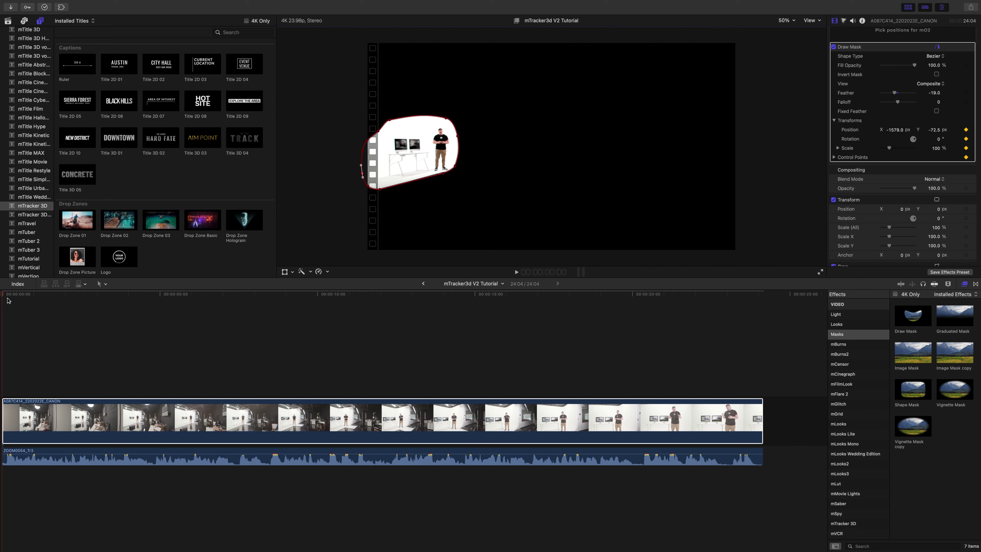
Step: At a later frame, move the whole mask over the presenter's new position
left_click_drag(3, 295, 140, 298)
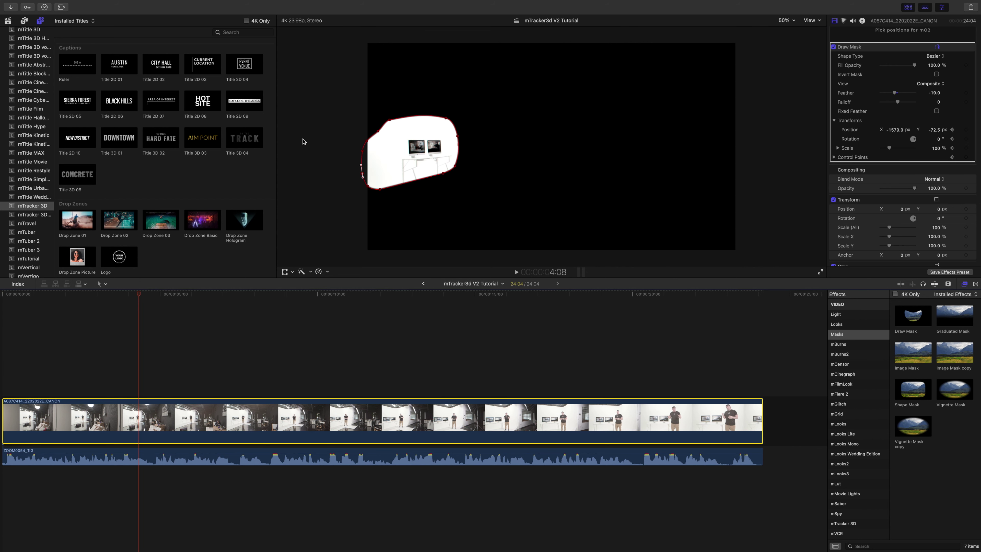
left_click_drag(322, 86, 518, 226)
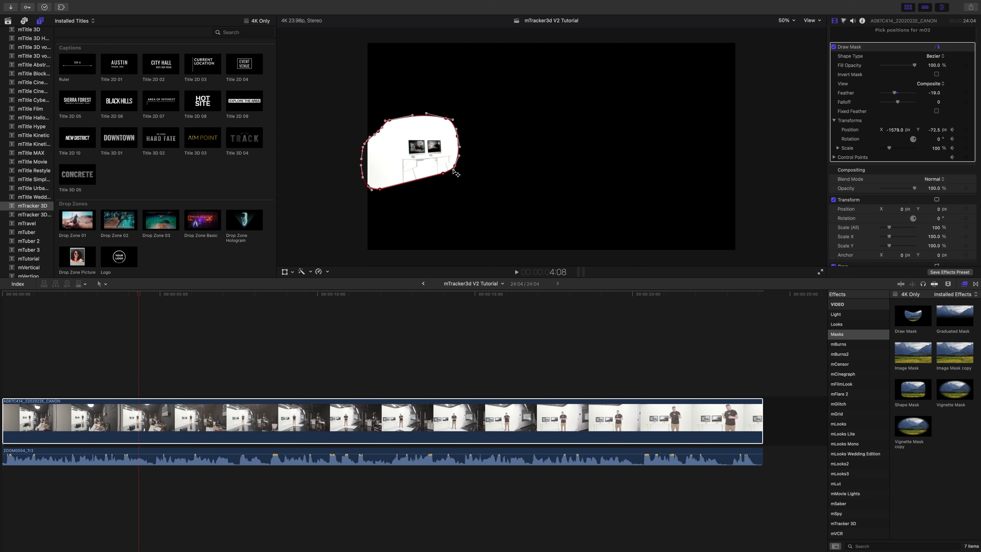
left_click_drag(433, 160, 458, 168)
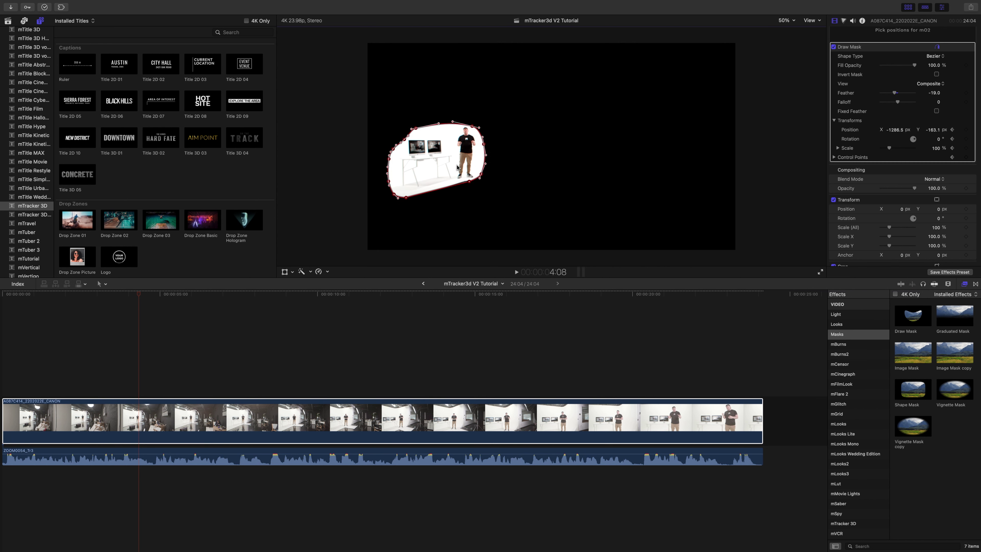
left_click(539, 199)
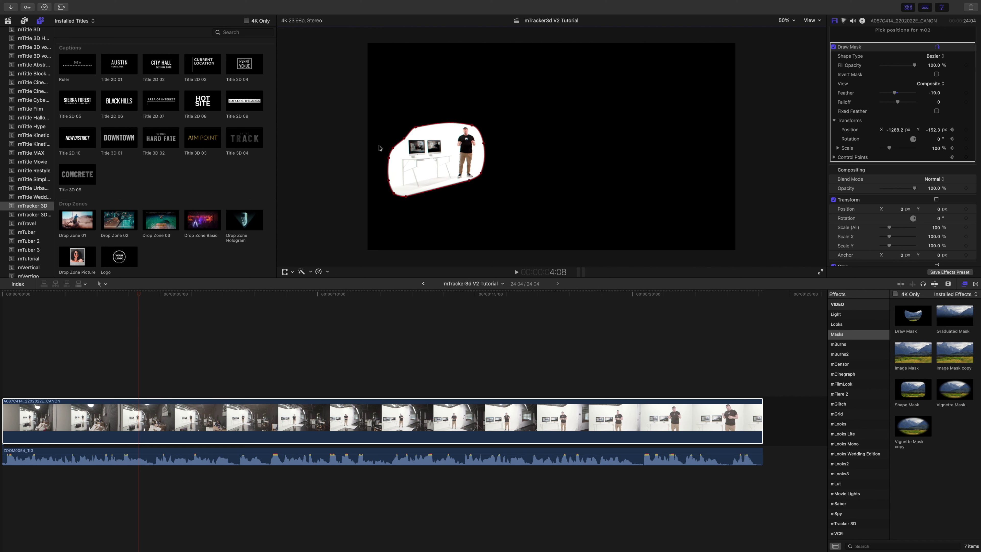
Step: Stretch the mask's left, upper-left and lower edges, adjust later frames, and review the animation
left_click_drag(370, 138, 416, 206)
left_click_drag(391, 192, 350, 204)
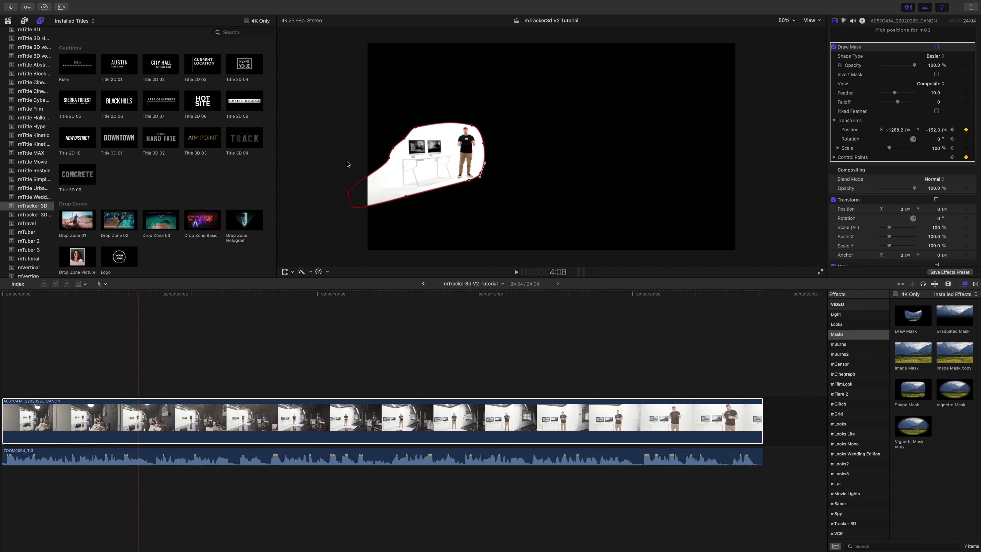
left_click_drag(388, 158, 417, 116)
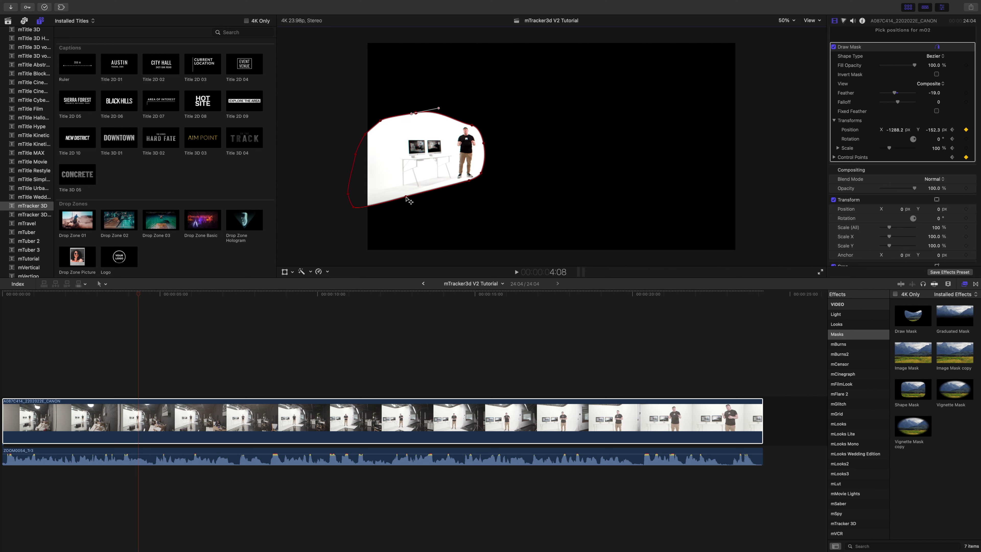
left_click_drag(405, 197, 358, 209)
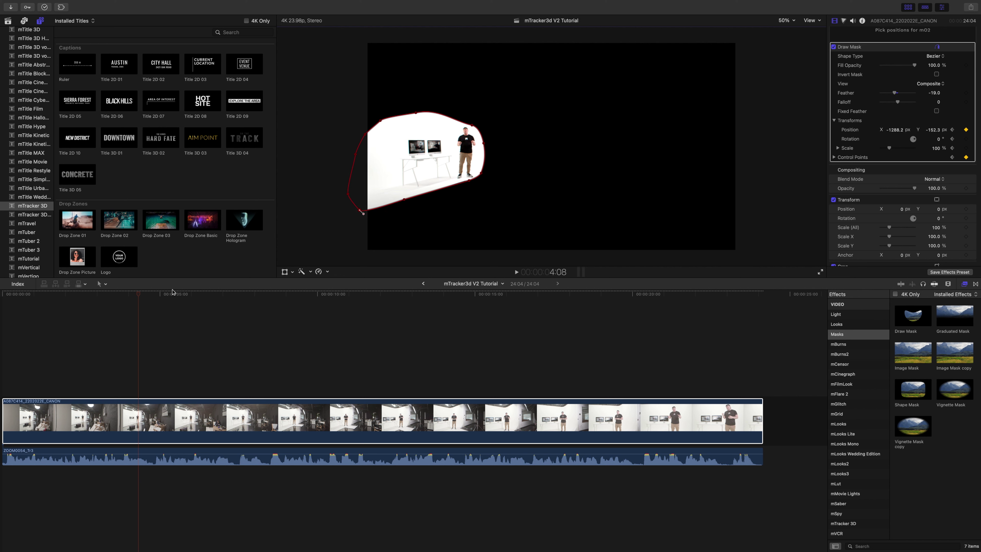
left_click_drag(139, 297, 307, 307)
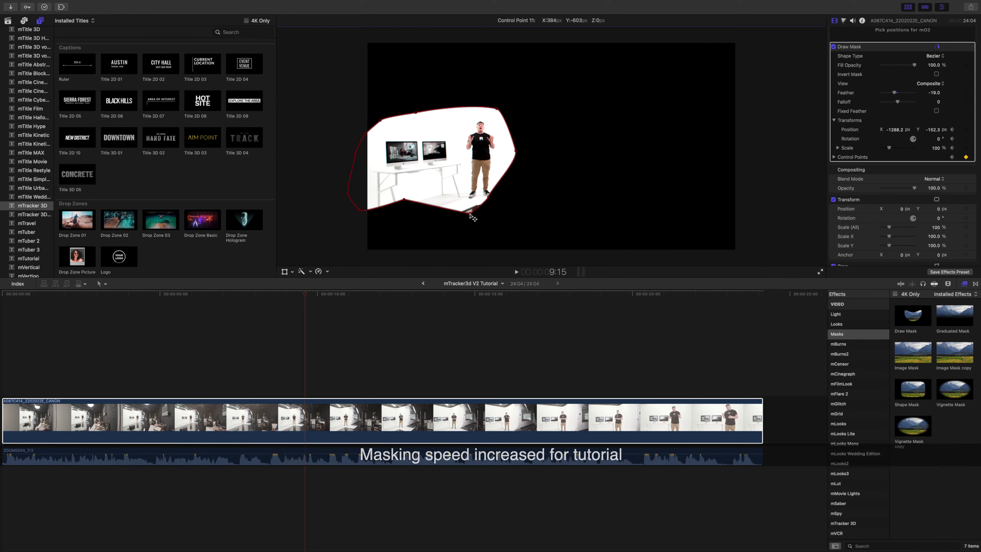
left_click(471, 309)
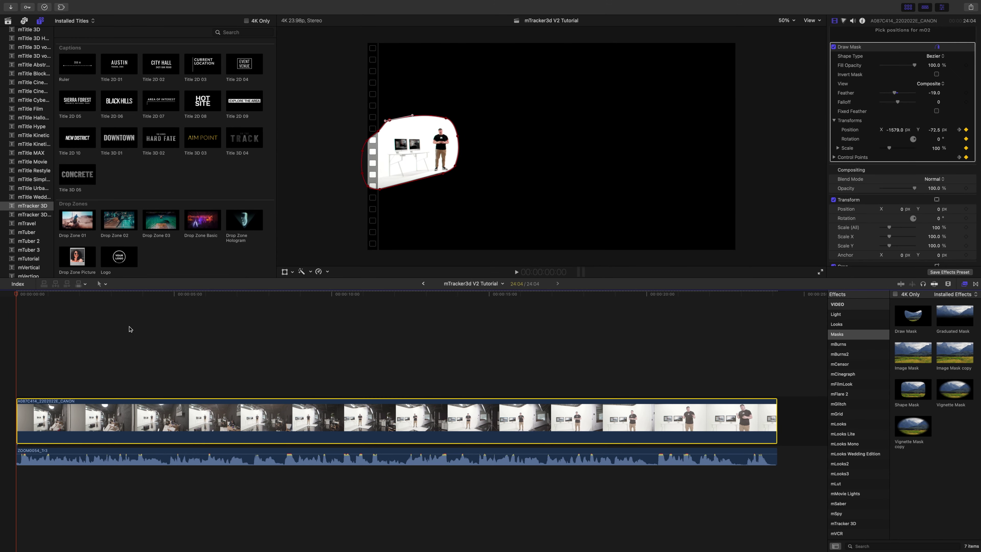
left_click_drag(17, 295, 6, 323)
Step: Place the Custom generator beneath the presenter clip, extended to the clip's full length
left_click(5, 321)
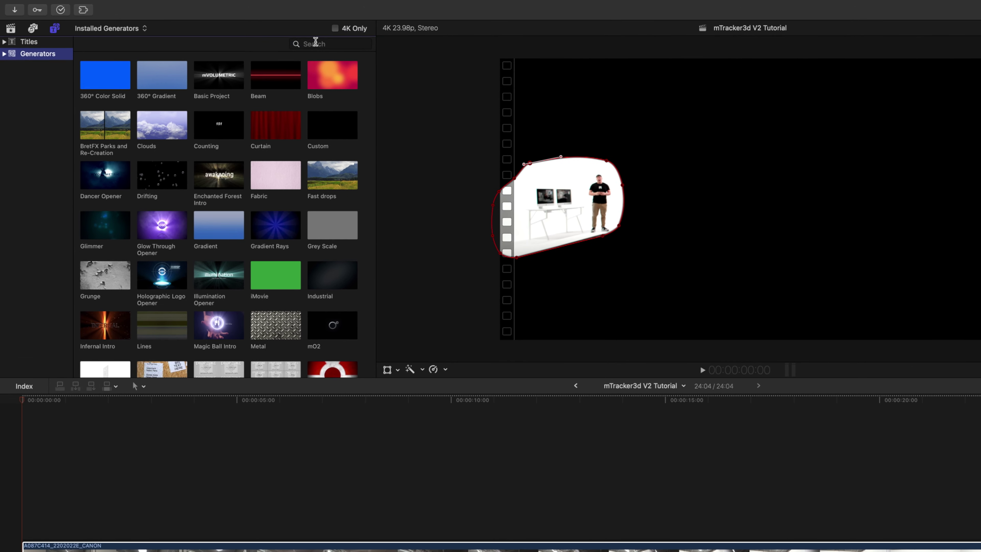
left_click(234, 32)
type("c")
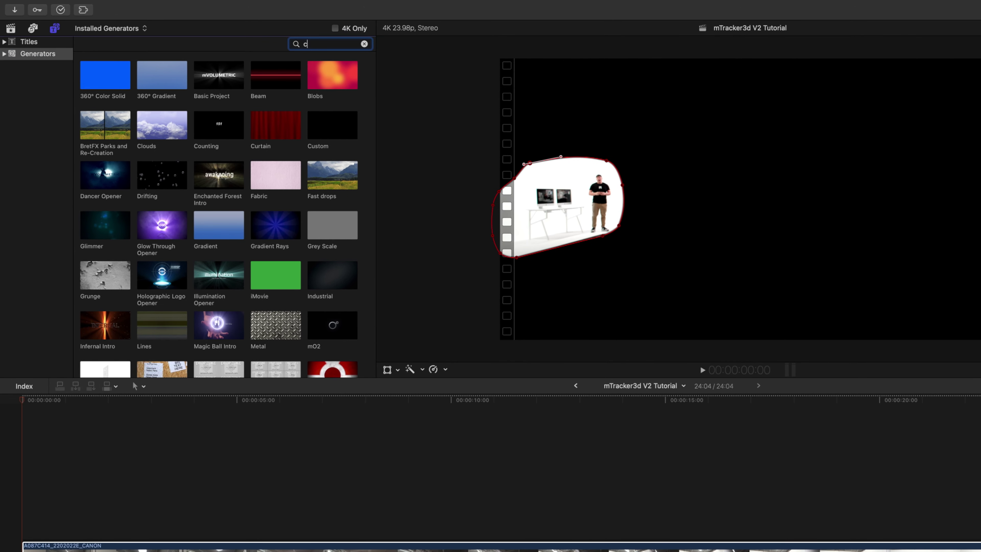
type("usto")
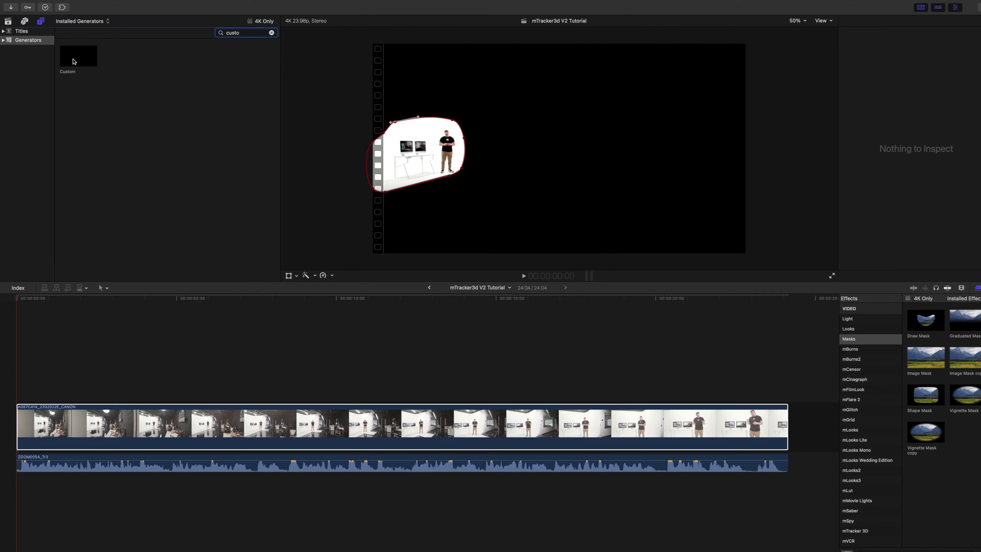
left_click_drag(73, 61, 43, 497)
left_click_drag(328, 466, 776, 467)
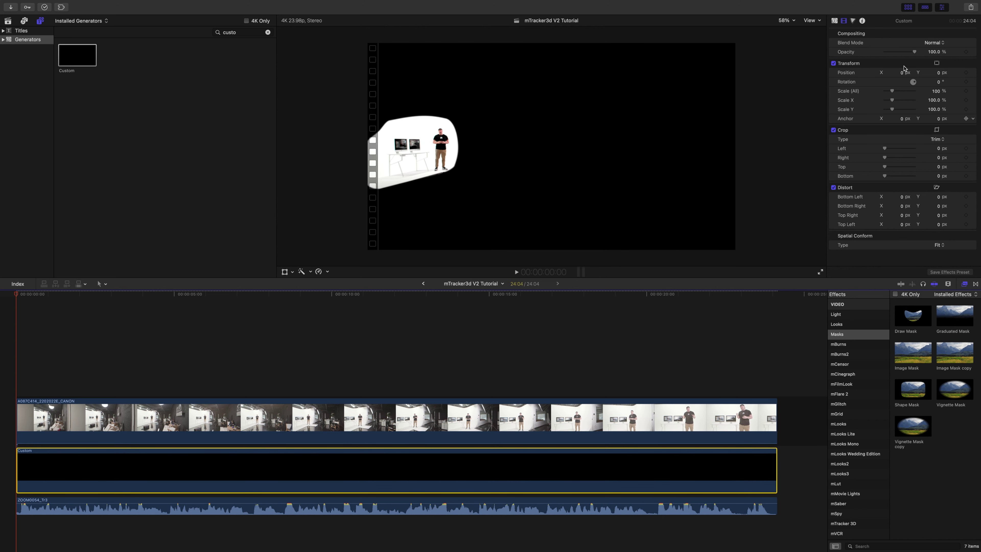
Step: Set the generator's colour to white sampled from the backdrop with the eyedropper
left_click(835, 20)
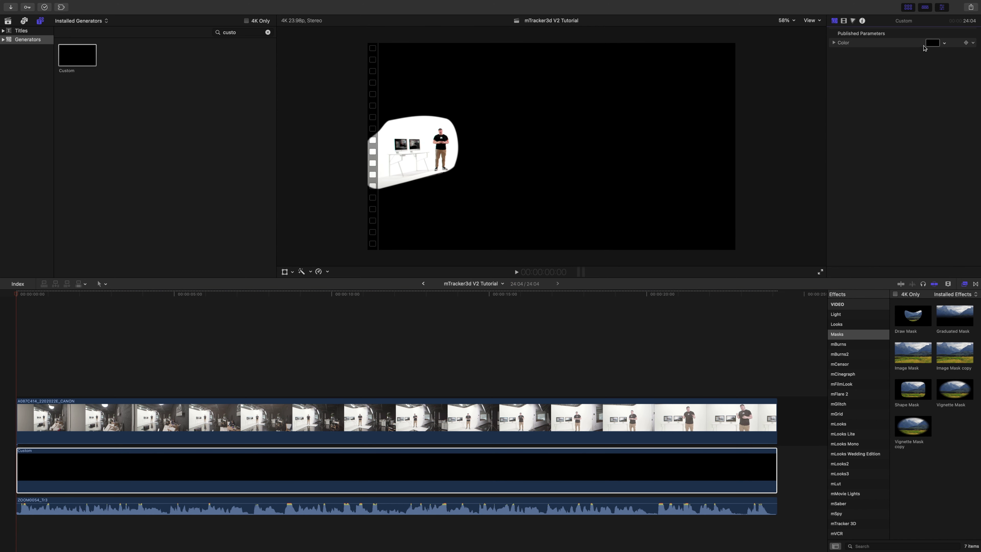
left_click(933, 43)
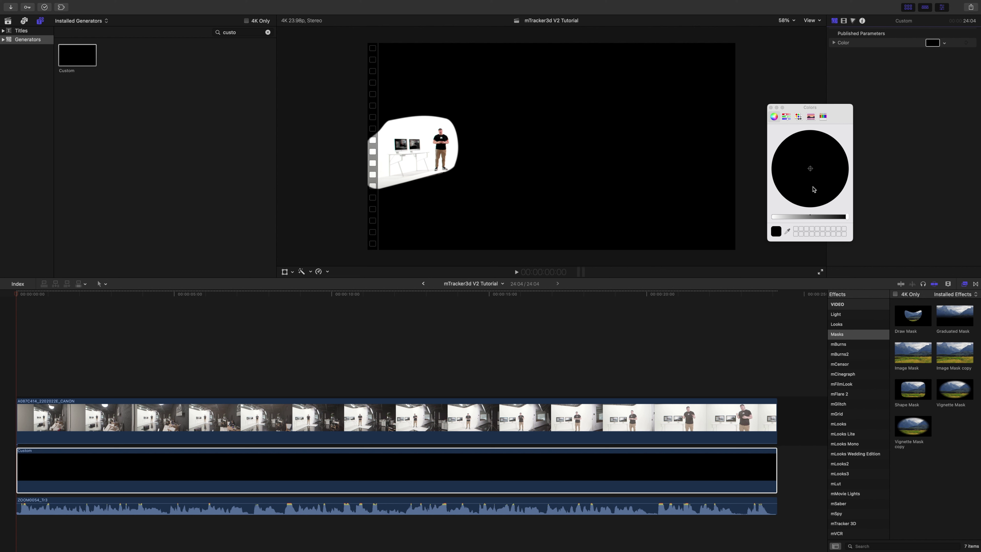
left_click(788, 231)
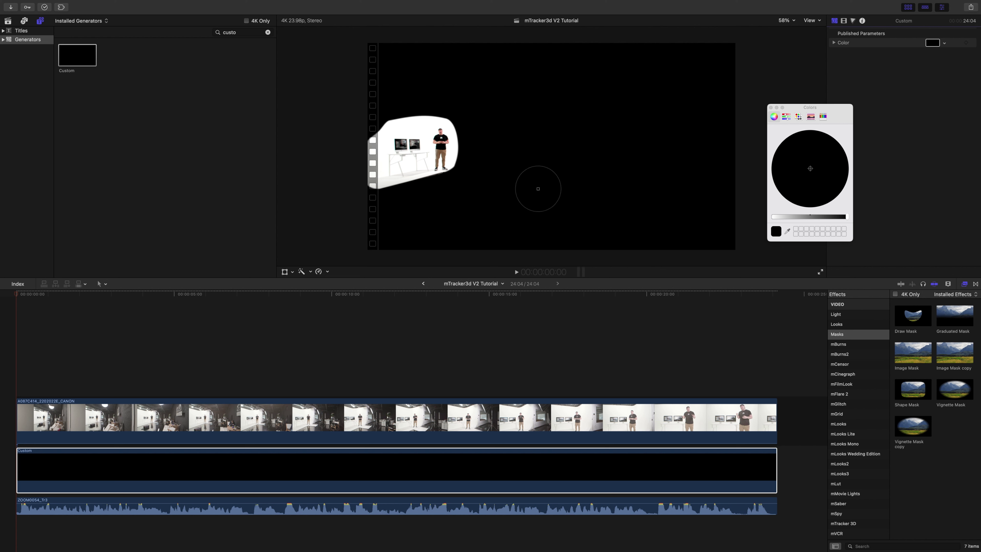
left_click(452, 155)
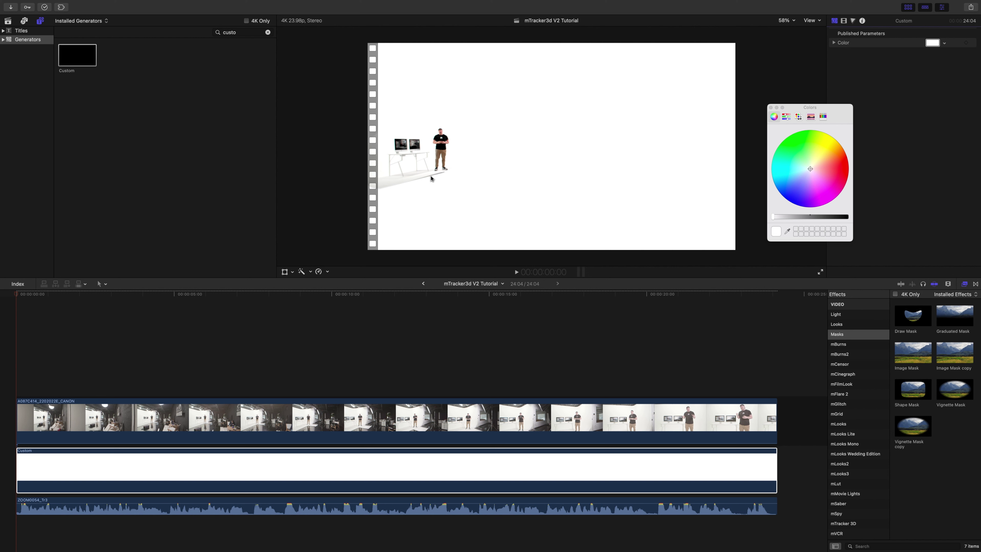
left_click(14, 296)
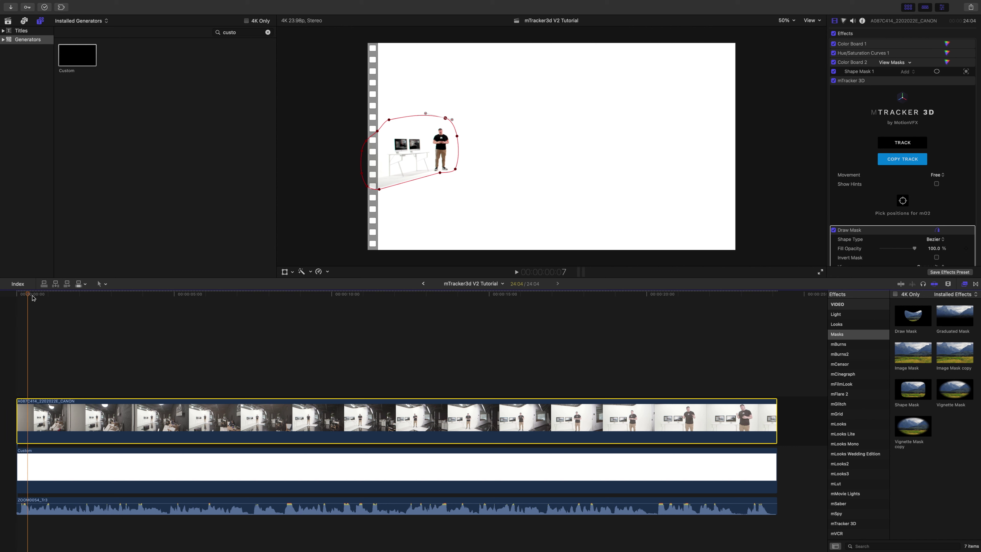
Step: Check the mask near the end of the presenter clip
left_click(589, 340)
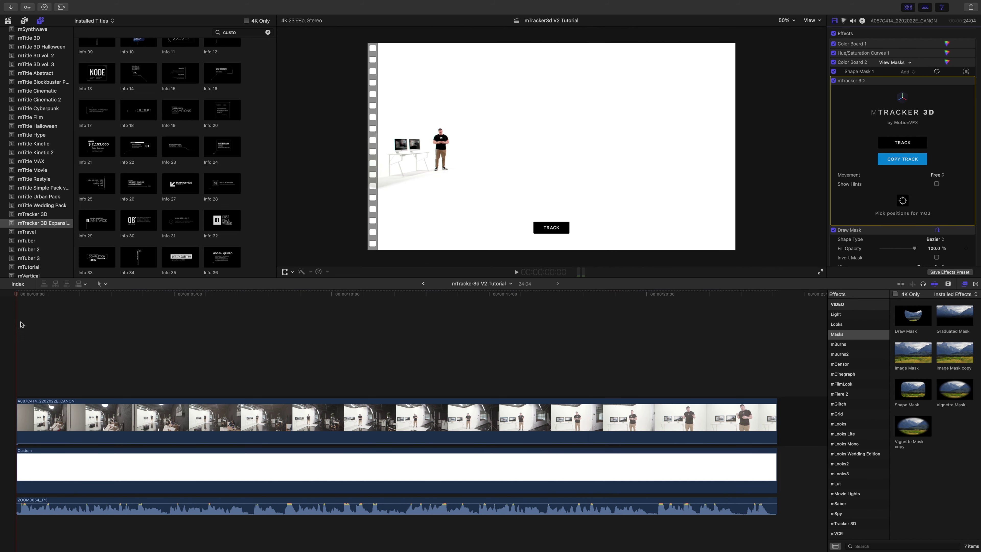
Step: Connect the Info 29 title above the presenter clip over its full duration using X and Q
left_click(98, 227)
left_click(66, 410)
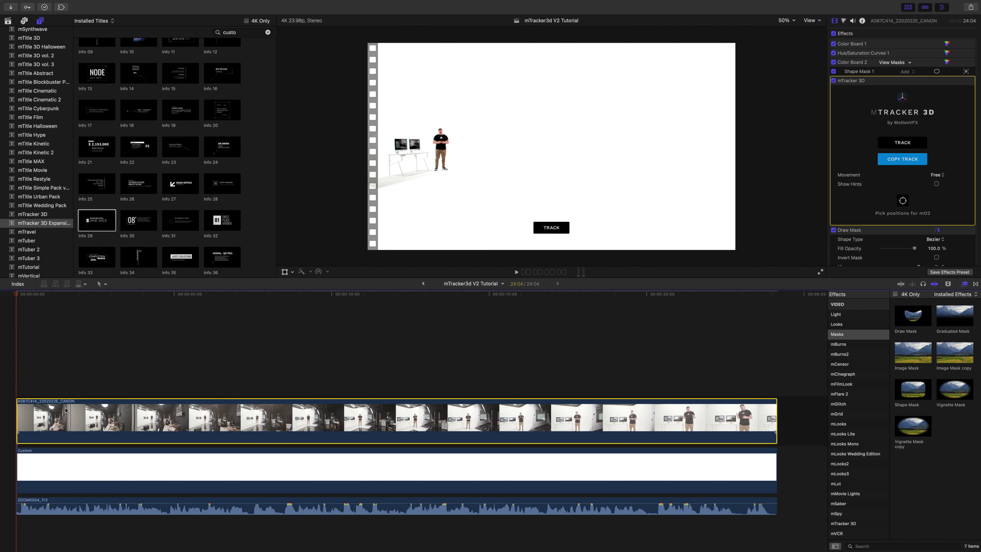
key("x")
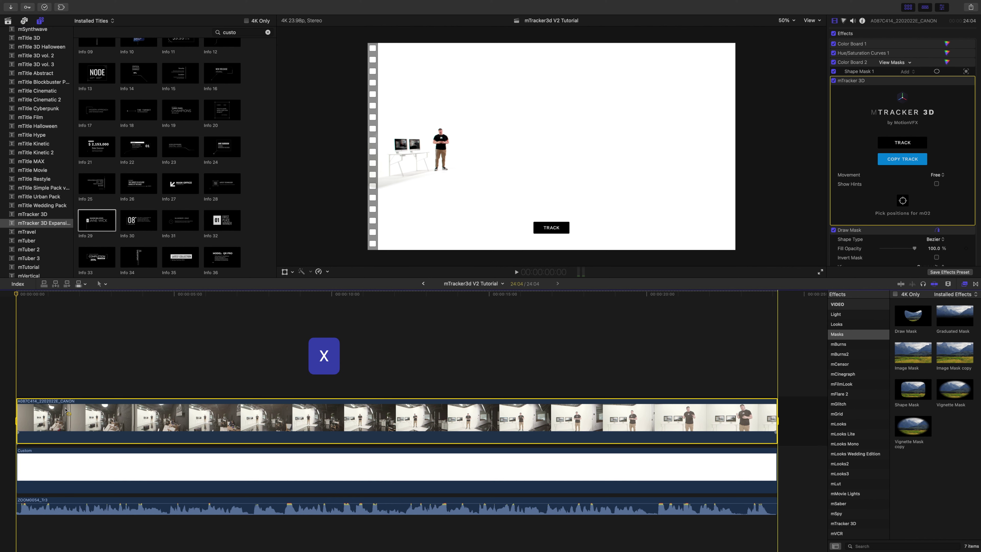
left_click(92, 227)
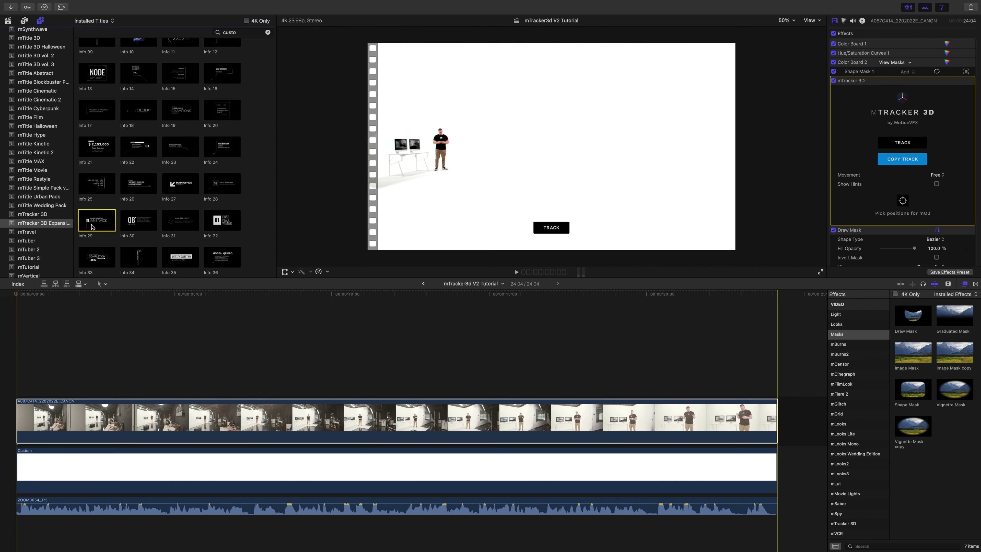
key("q")
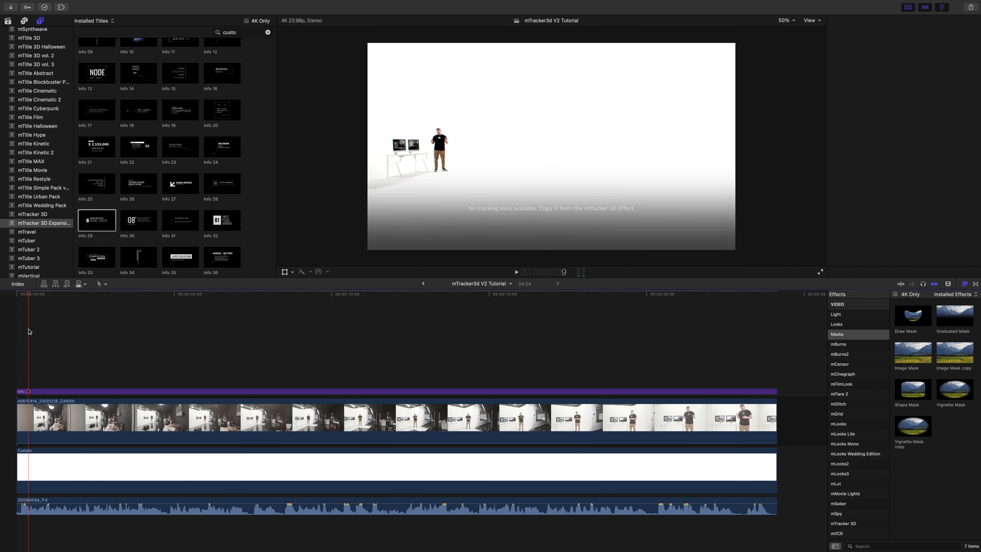
scroll(77, 331, "right", 1)
Step: Apply the presenter's tracking data to the Info 29 title and turn off its In and Out animations
left_click(180, 391)
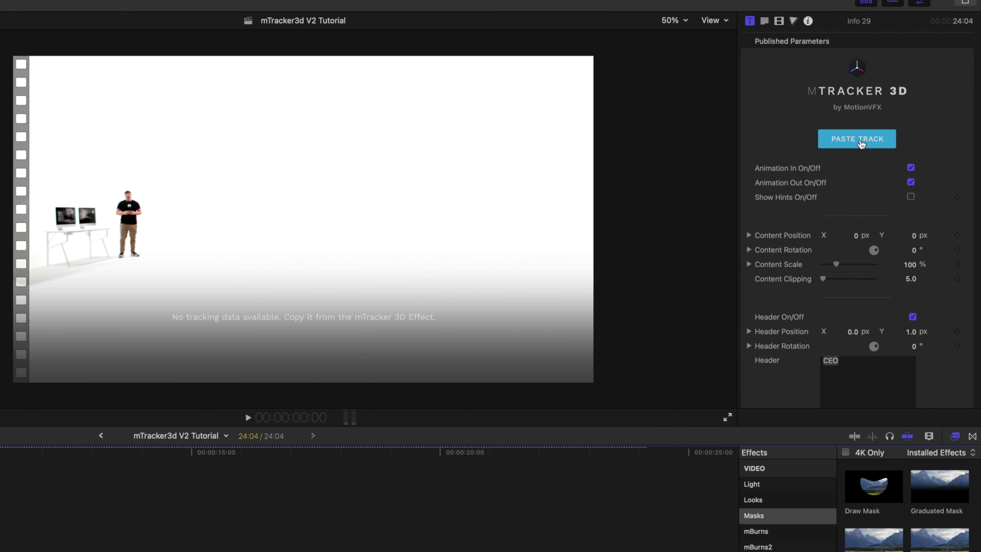
left_click(860, 144)
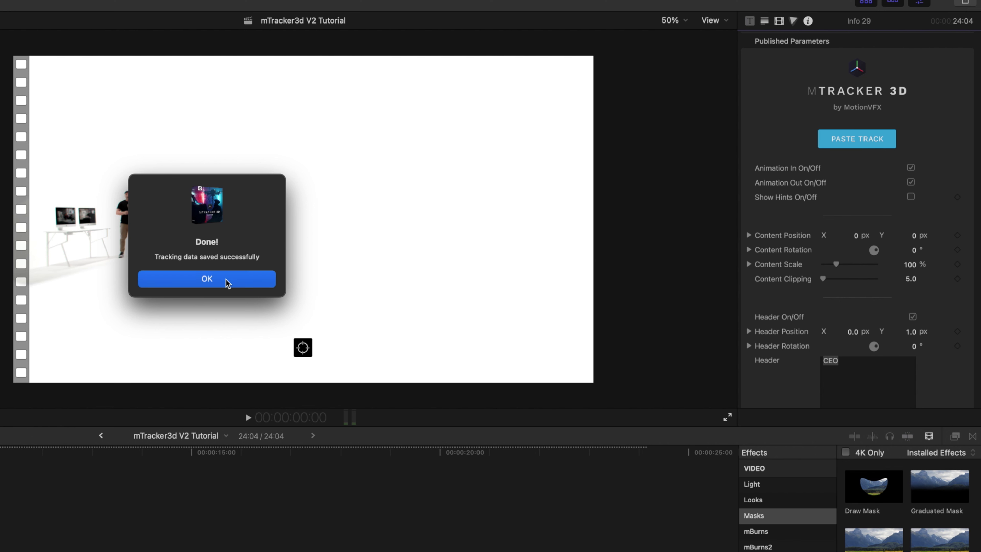
left_click(227, 281)
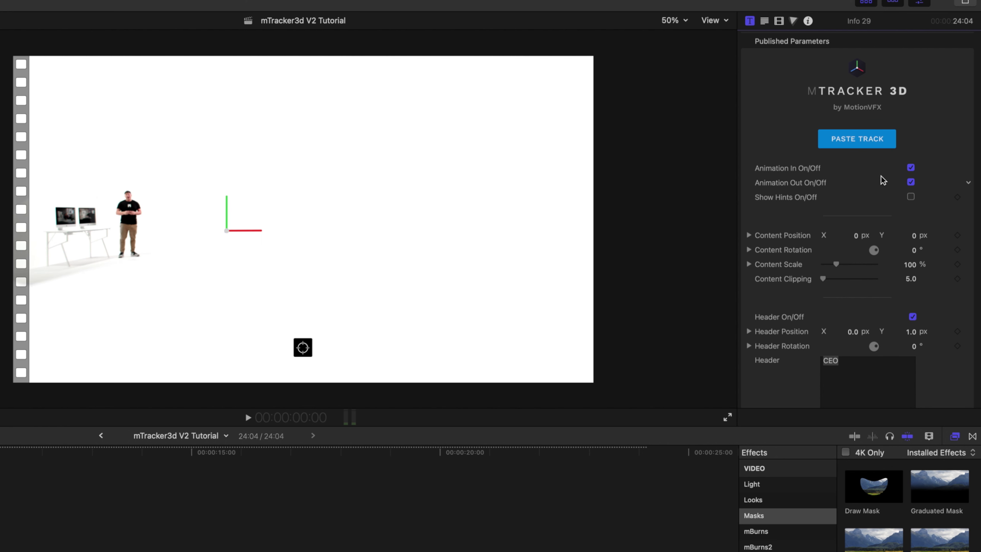
left_click(911, 167)
left_click(910, 183)
scroll(805, 286, "down", 3)
scroll(801, 292, "down", 4)
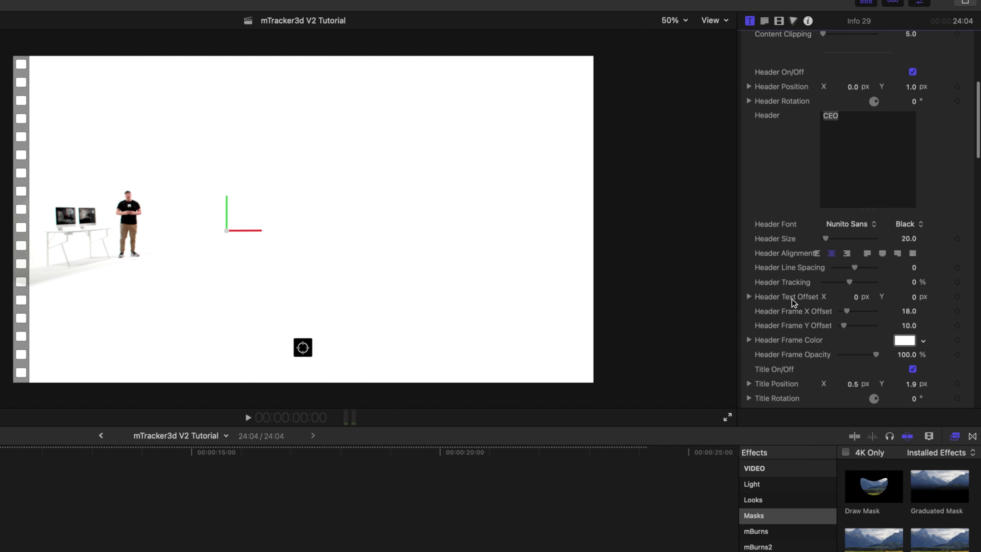
Step: Make the title's header frame colour black
left_click(910, 341)
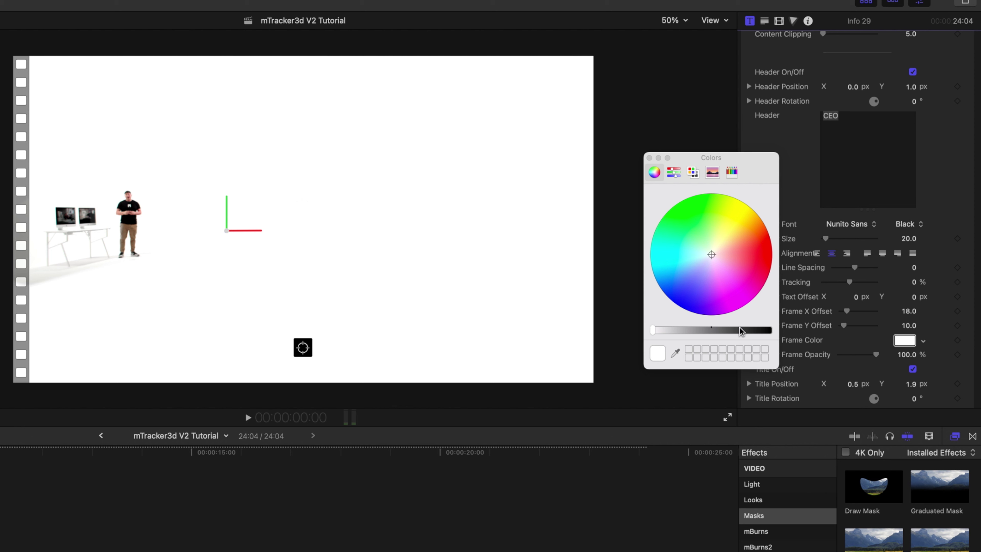
left_click_drag(721, 330, 821, 334)
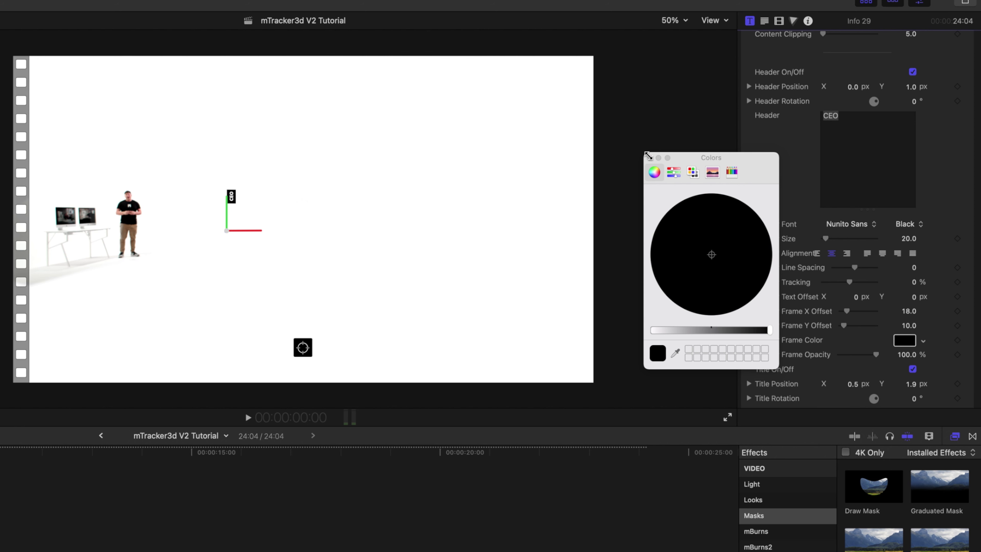
left_click(649, 157)
scroll(821, 310, "down", 4)
scroll(821, 311, "down", 4)
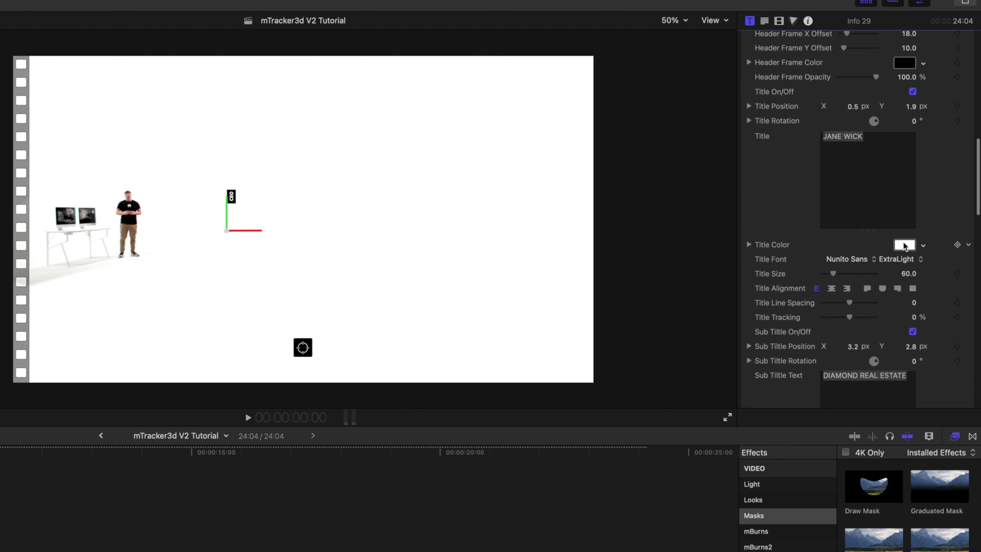
Step: Set the Title and Sub Title text colours to black
left_click_drag(911, 63, 909, 201)
left_click_drag(903, 248, 903, 247)
scroll(903, 247, "down", 3)
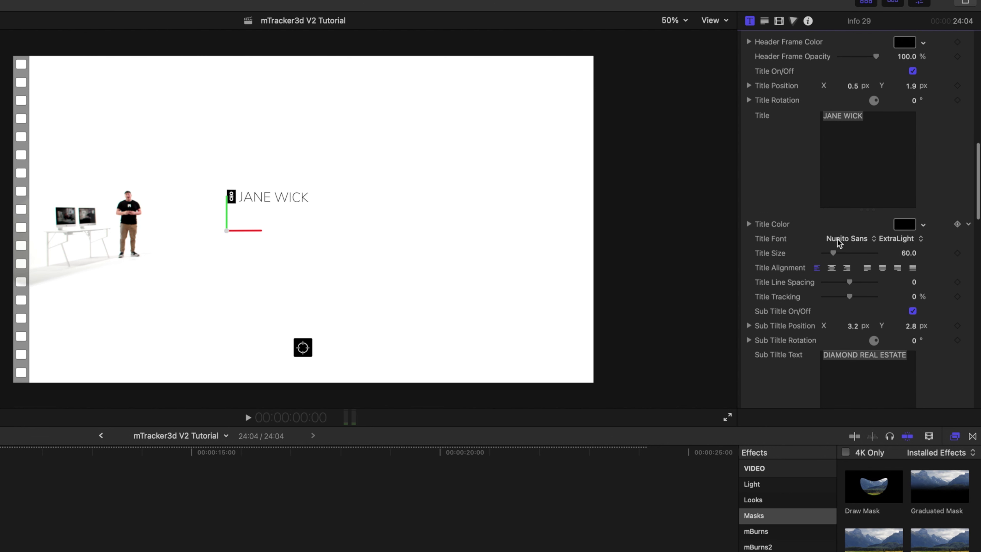
left_click(904, 137)
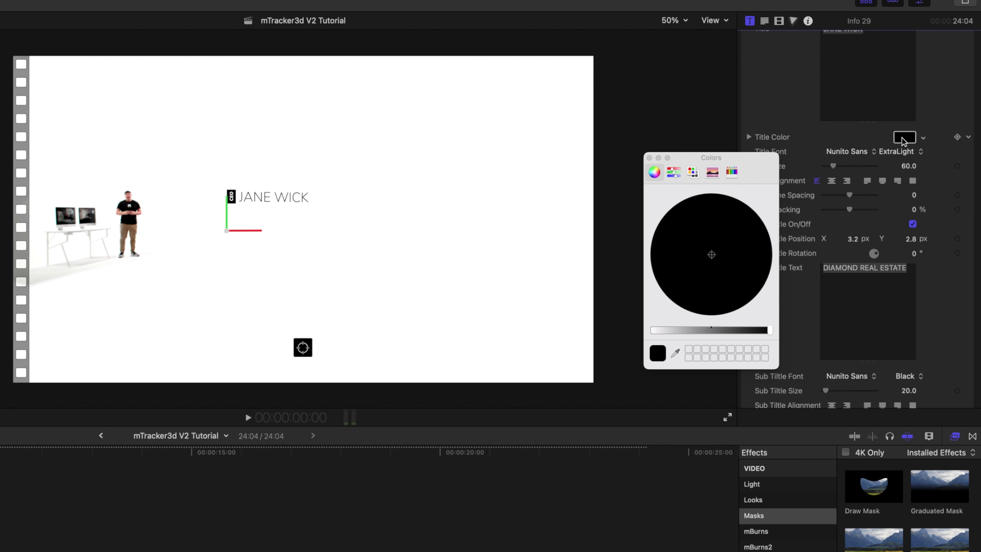
scroll(834, 163, "down", 5)
left_click_drag(658, 355, 914, 309)
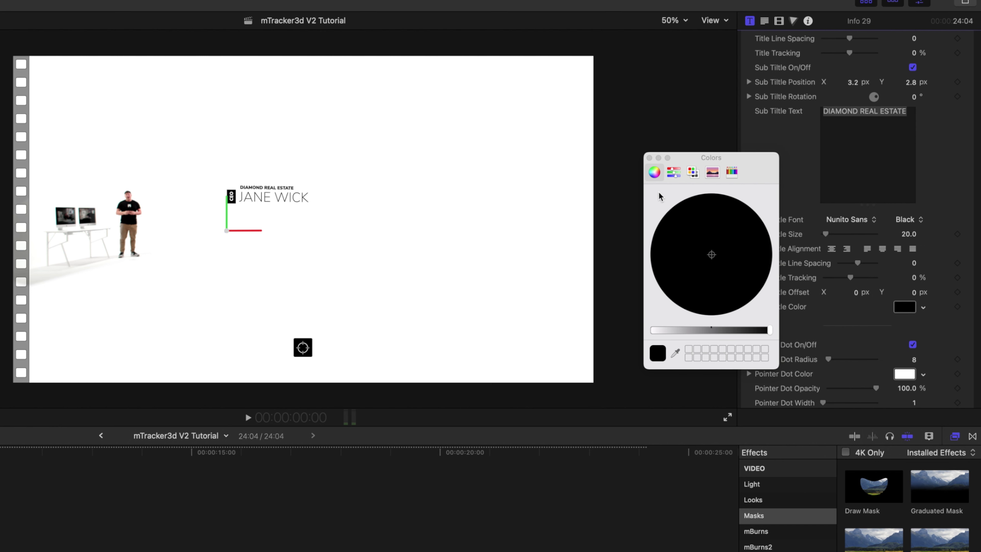
left_click(650, 158)
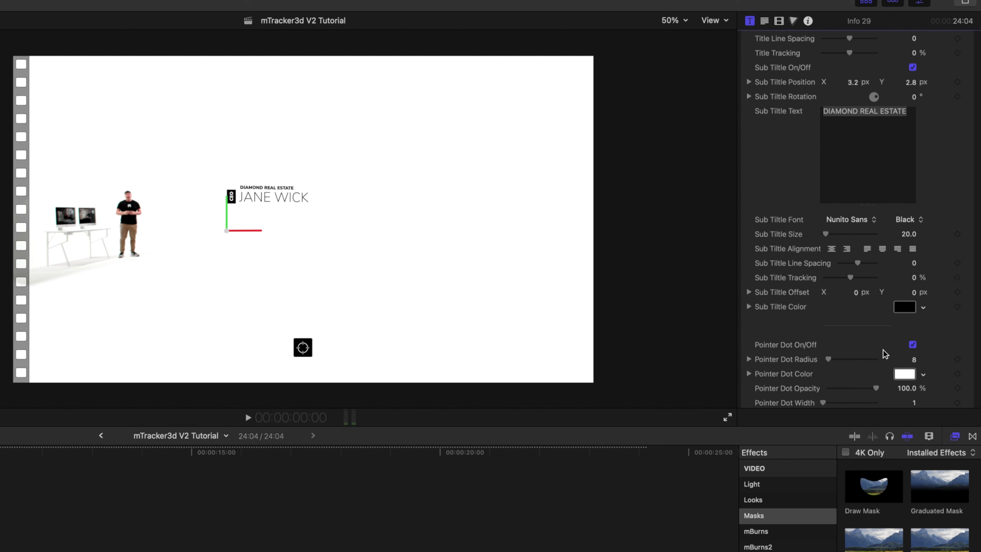
Step: Hide the title's pointer dot and switch shadows on
left_click(912, 344)
scroll(803, 350, "down", 3)
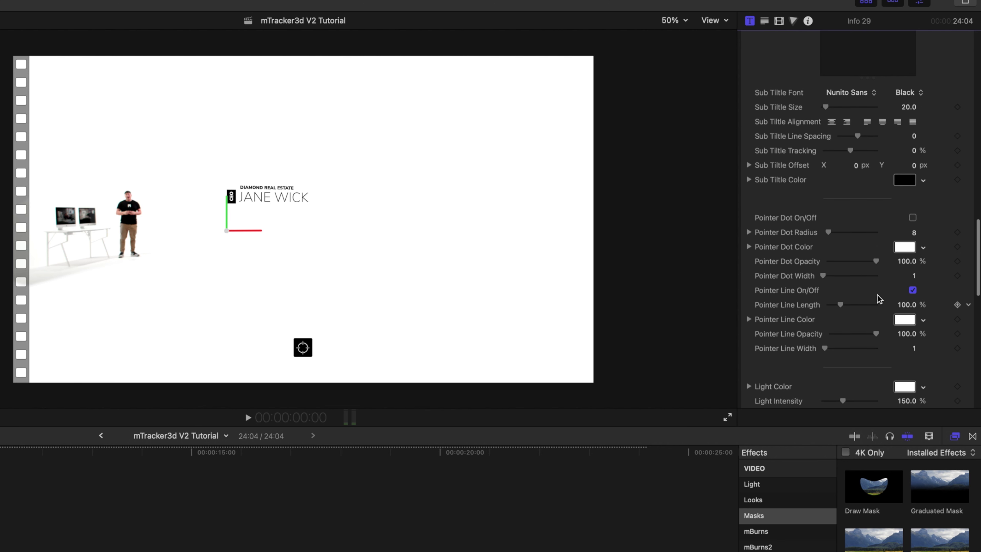
scroll(849, 311, "down", 3)
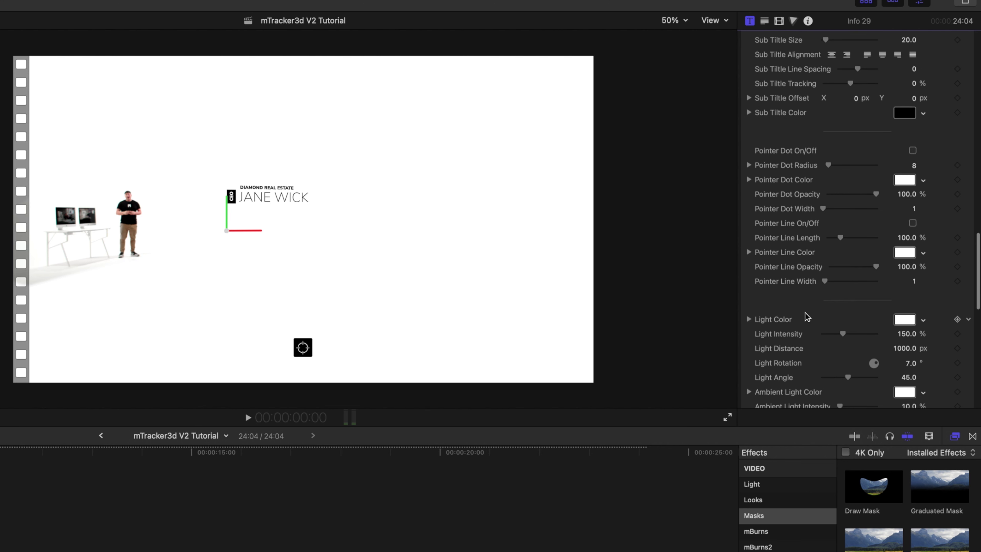
scroll(805, 312, "down", 3)
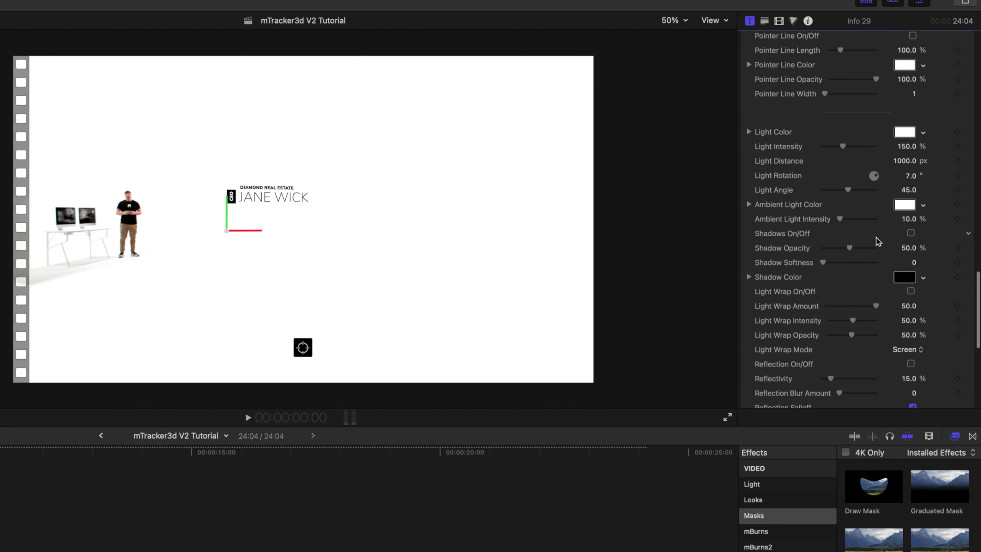
left_click(911, 233)
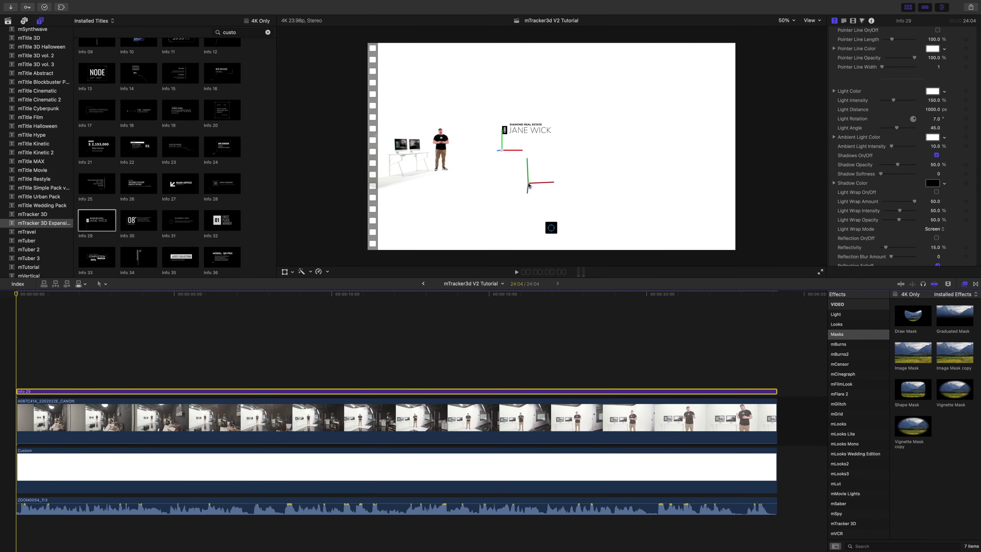
Step: Place the title's 3D anchor on the floor beside the presenter and preview it later in the clip
mouse_move(529, 186)
left_mouse_down()
mouse_move(550, 231)
mouse_move(506, 189)
left_mouse_up()
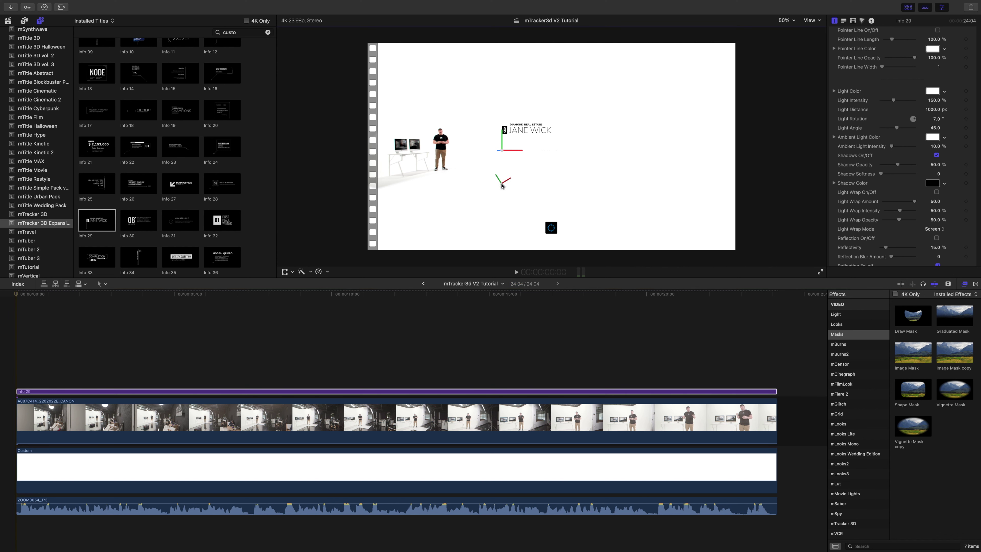
left_click_drag(584, 178, 501, 195)
left_click_drag(540, 180, 480, 178)
left_click_drag(538, 175, 500, 177)
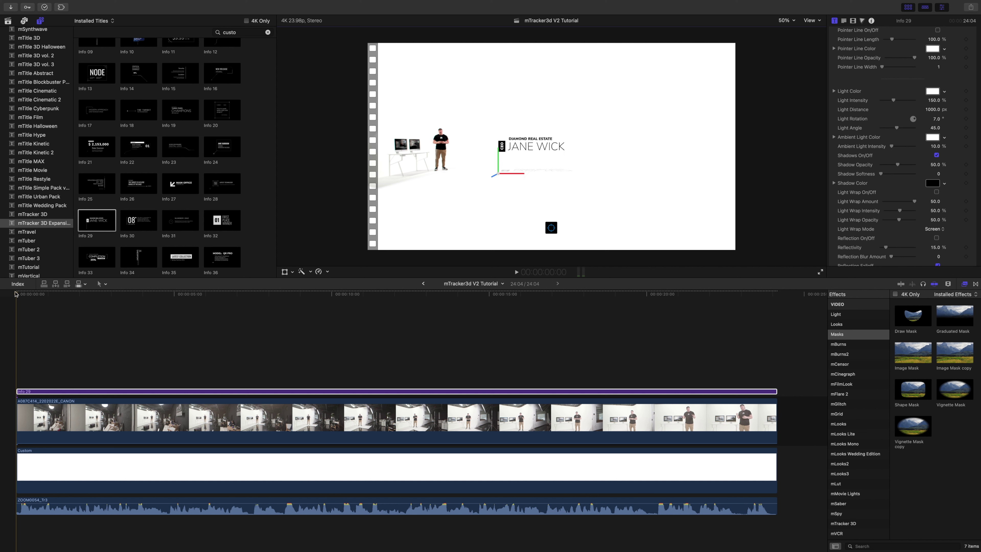
left_click_drag(17, 296, 515, 333)
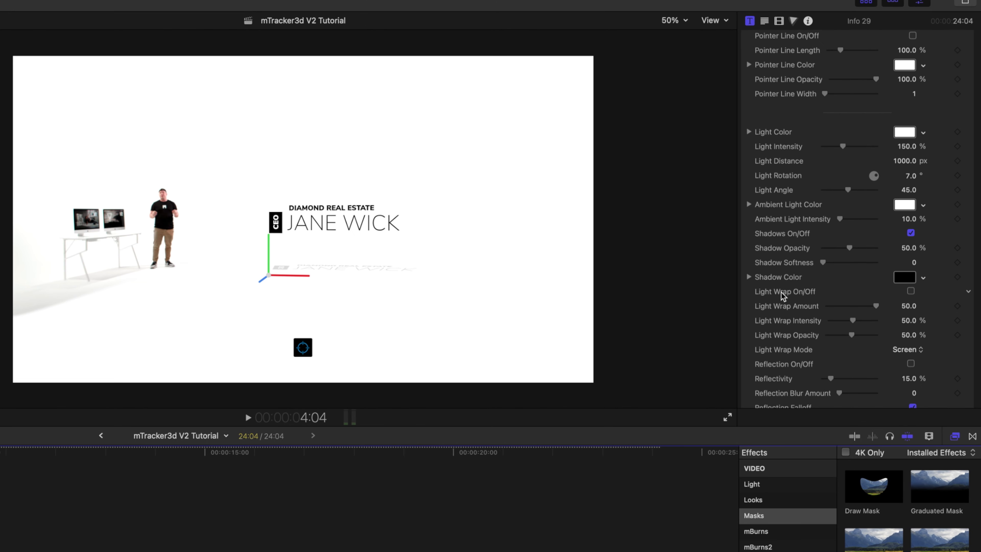
scroll(784, 292, "up", 15)
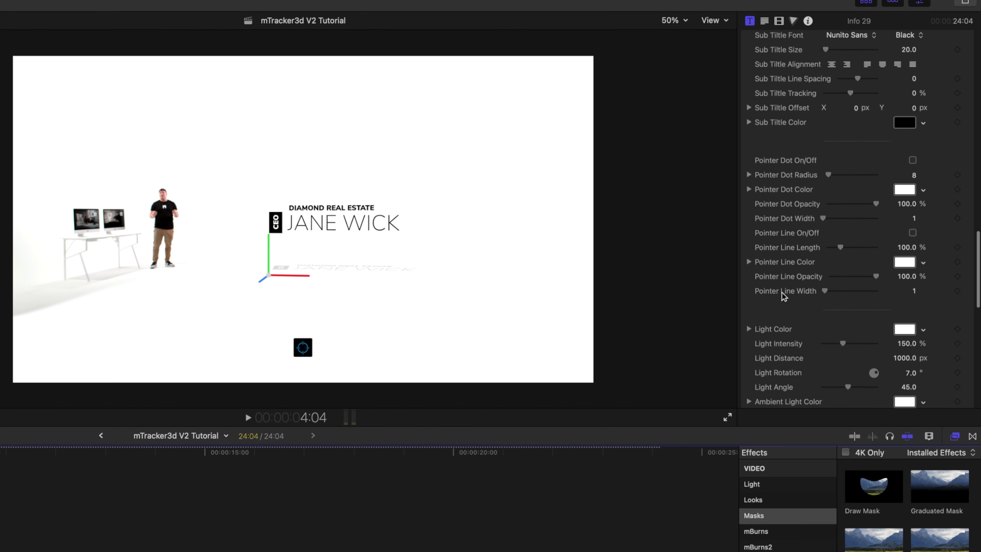
Step: Scale the title content to 247% and lower the CEO header, name and DIAMOND REAL ESTATE lines
scroll(781, 292, "up", 10)
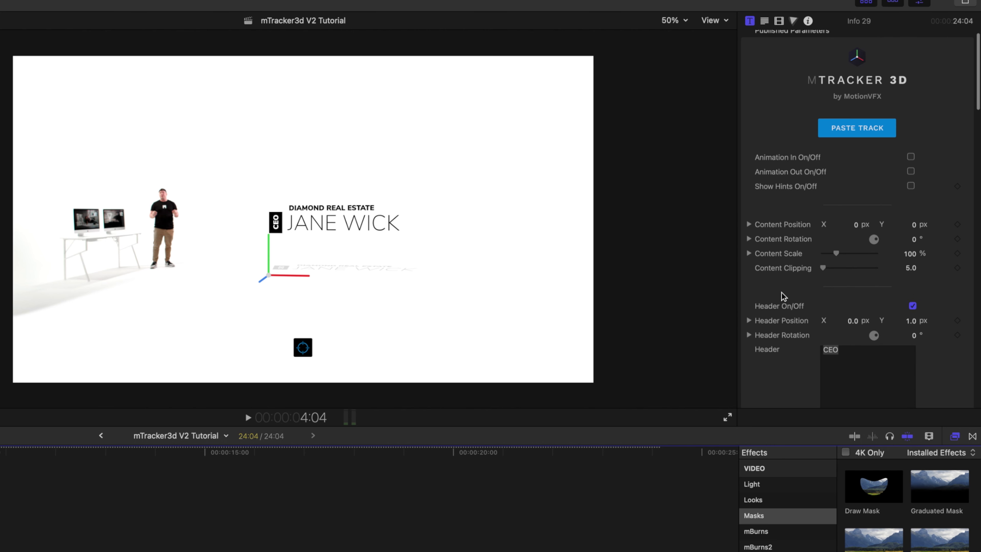
left_click_drag(836, 255, 856, 257)
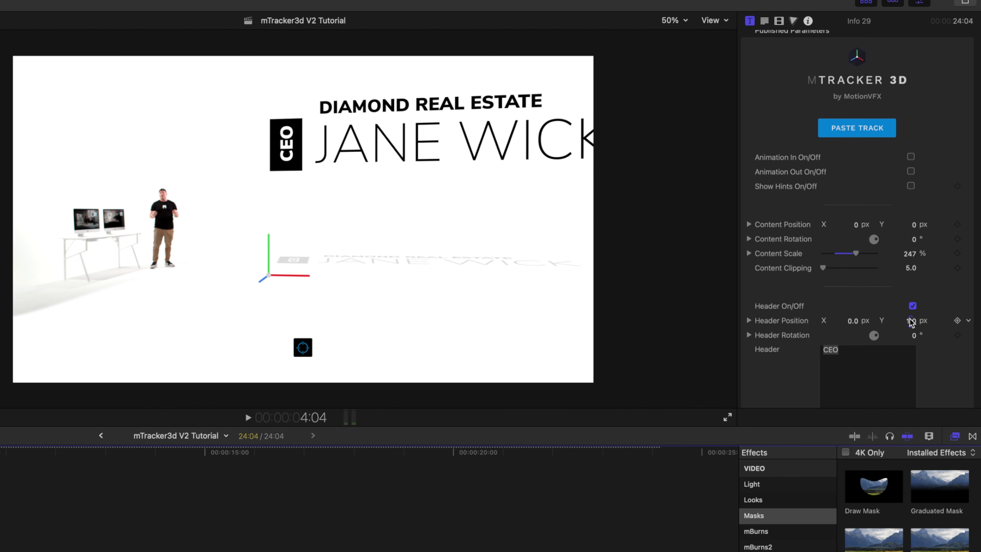
left_click_drag(911, 322, 911, 347)
scroll(789, 312, "down", 10)
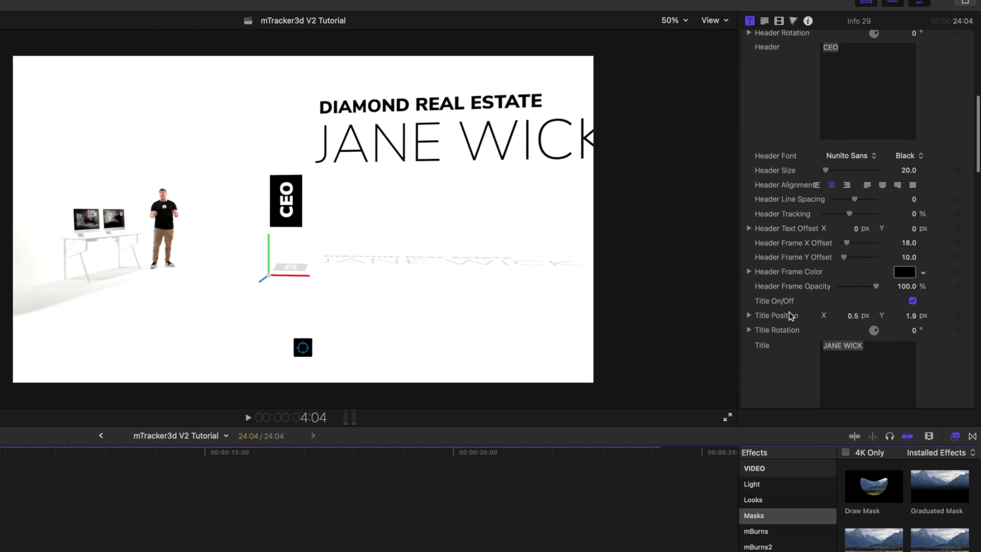
scroll(790, 312, "down", 5)
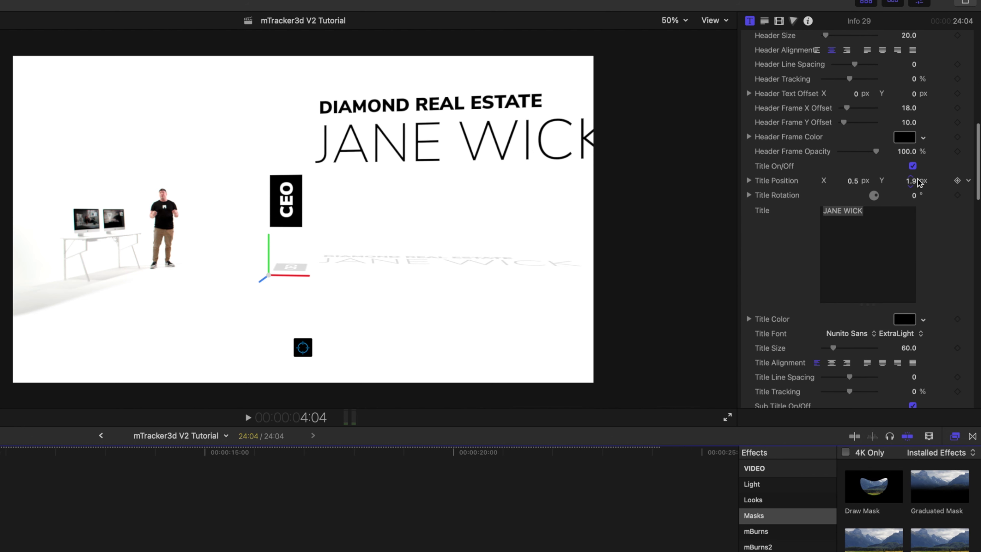
left_click_drag(912, 182, 912, 194)
scroll(771, 212, "down", 8)
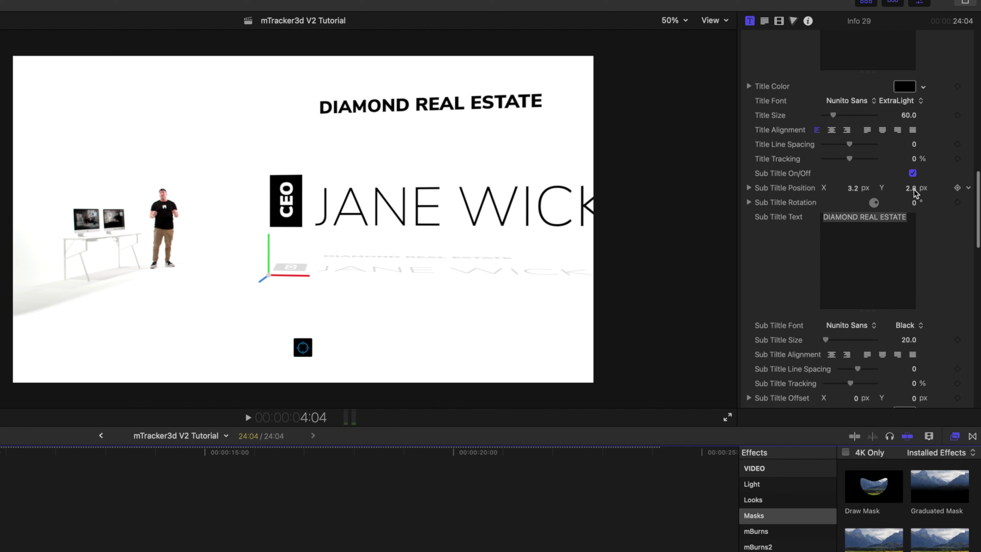
left_click_drag(914, 189, 914, 195)
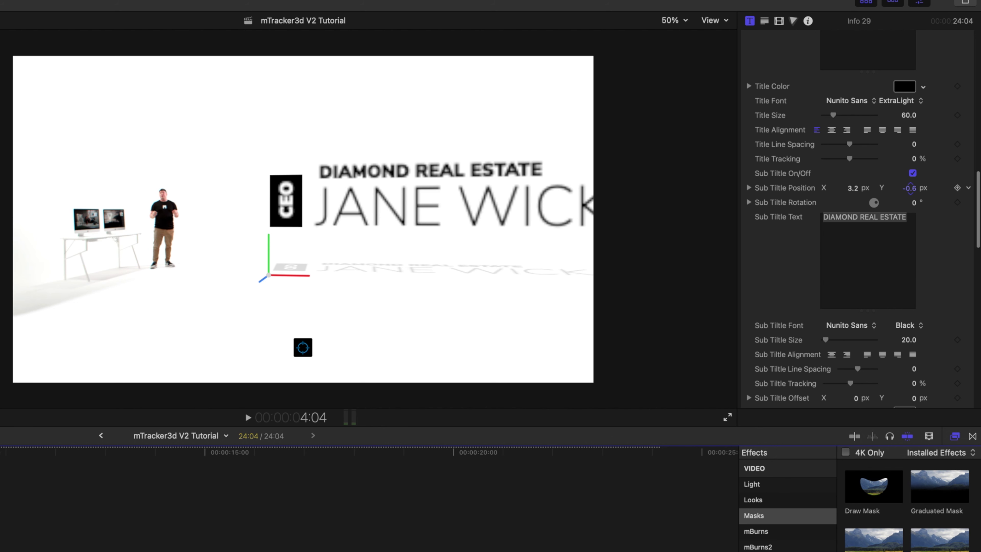
scroll(786, 211, "up", 10)
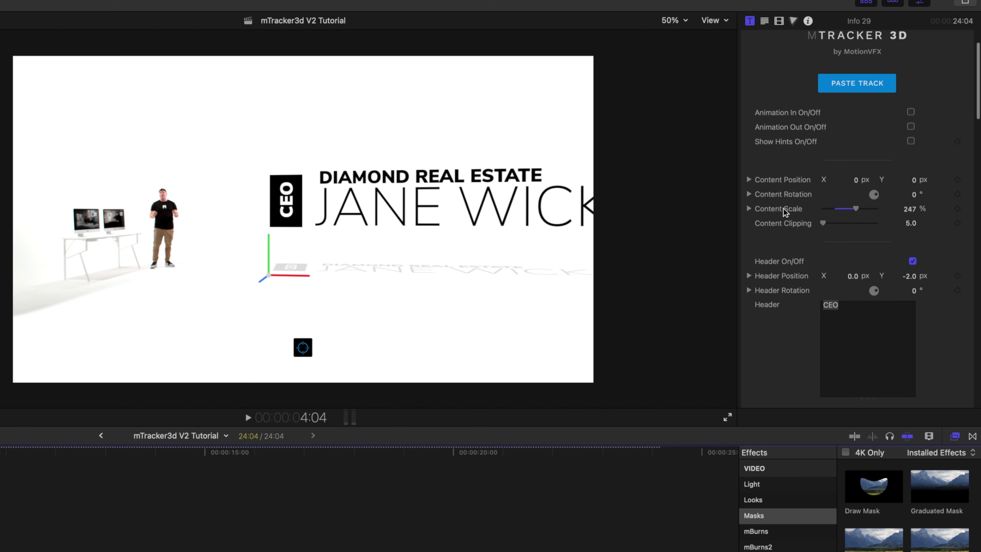
scroll(785, 212, "up", 1)
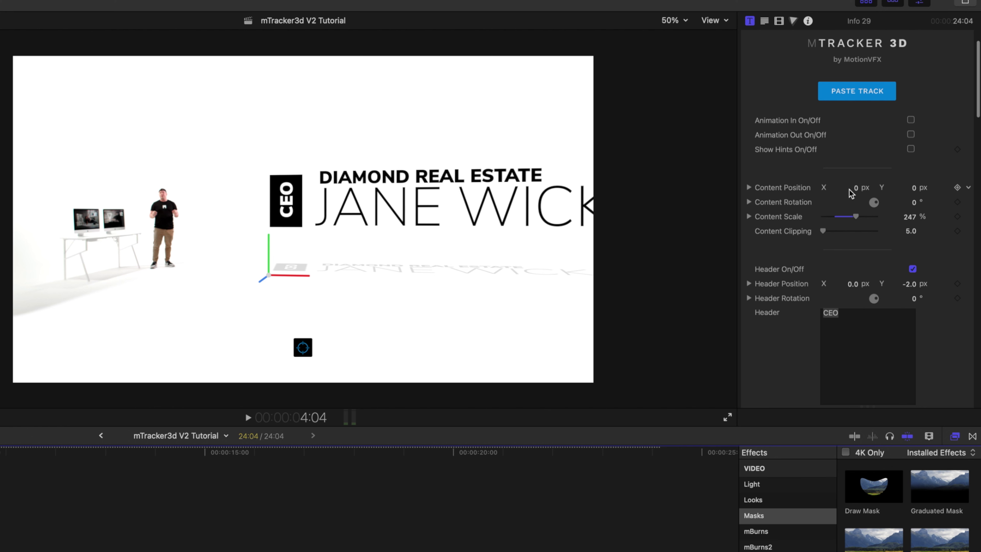
Step: Shift the title content to X -9.5 px and scale it up to 378%
left_click_drag(853, 190, 855, 187)
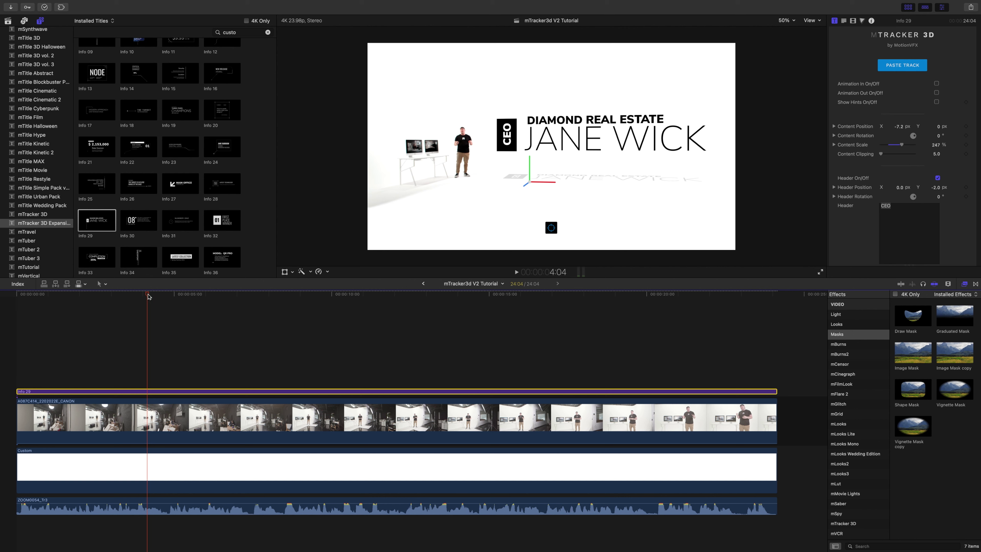
left_click_drag(149, 296, 23, 322)
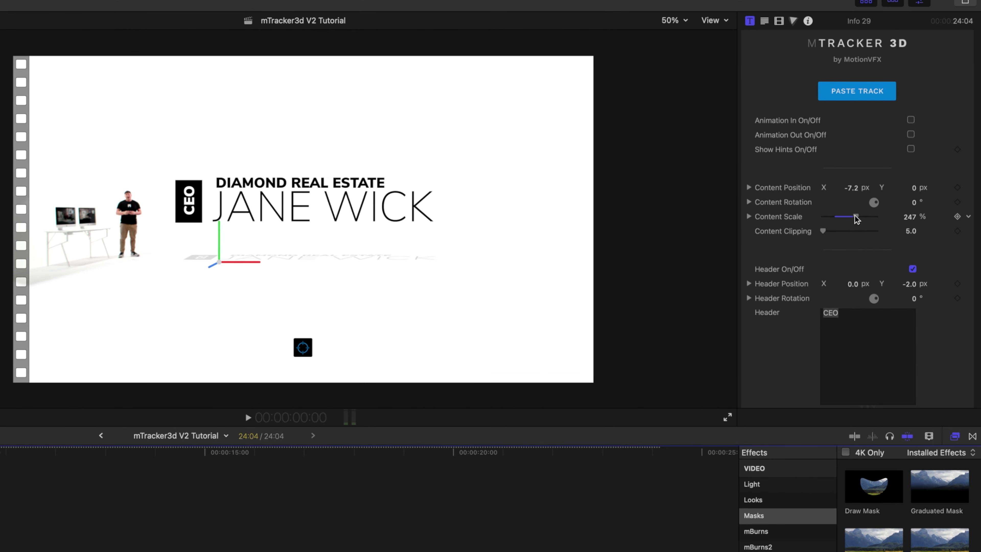
left_click_drag(854, 218, 852, 193)
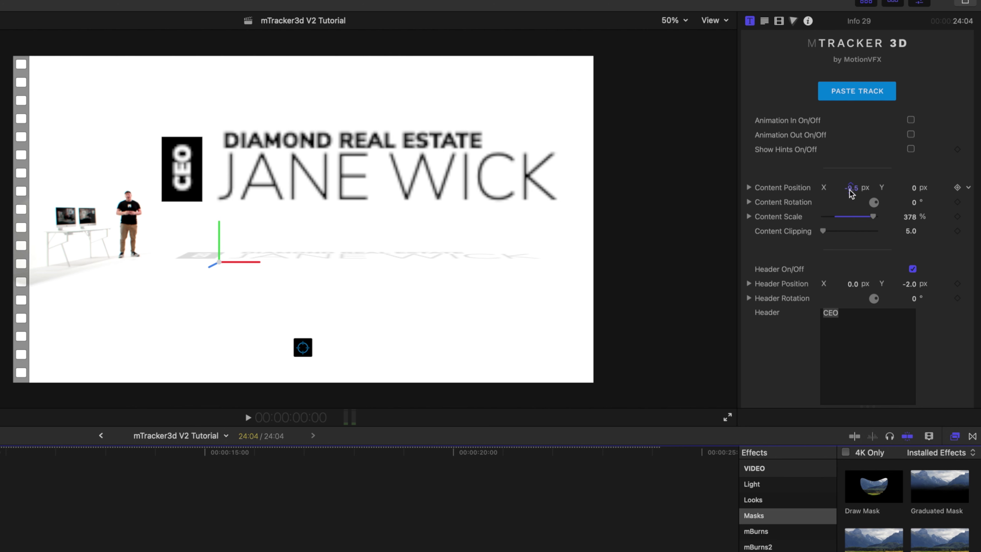
scroll(779, 341, "down", 3)
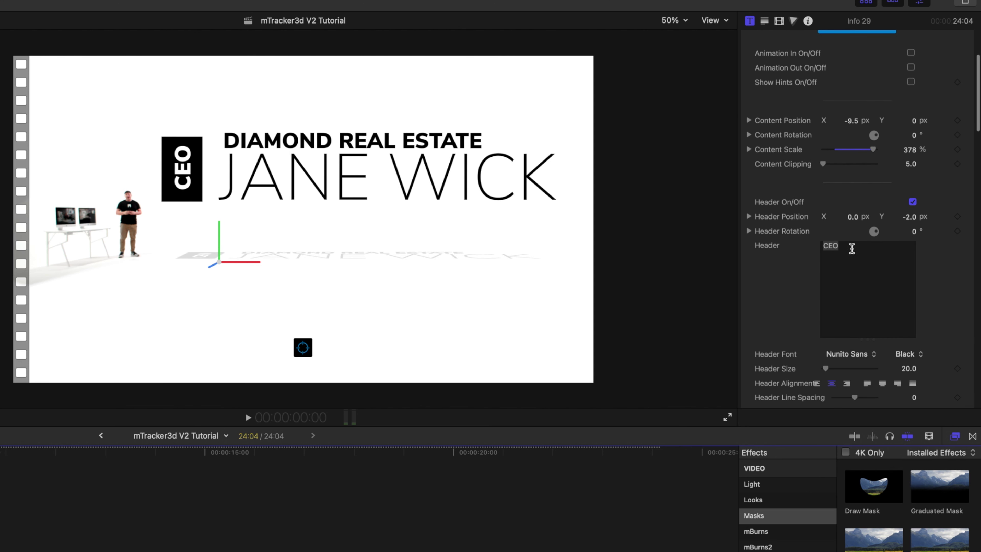
left_click_drag(852, 248, 777, 251)
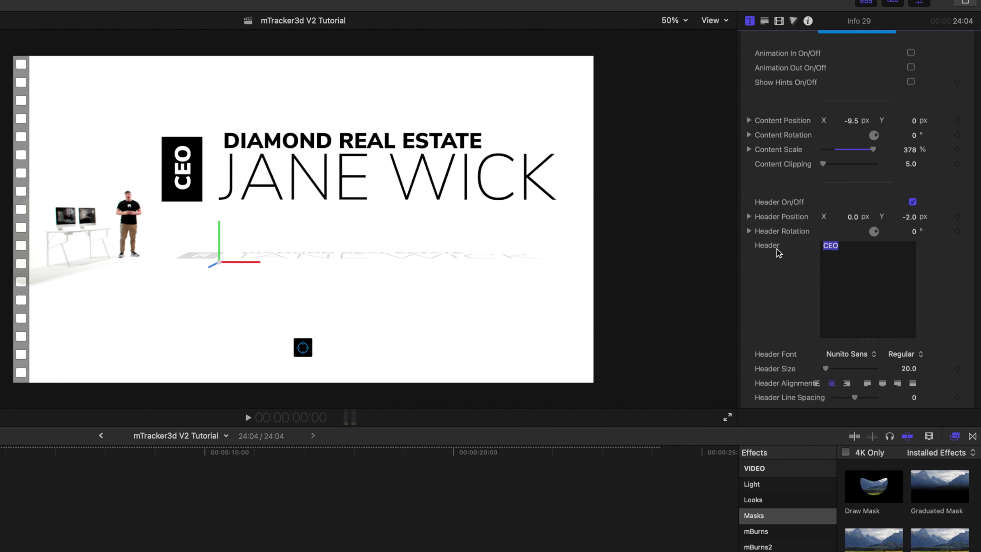
Step: Change the header badge to V2 and the title to BETTER PRECISION / FASTER TRACKING on two lines
type("V2")
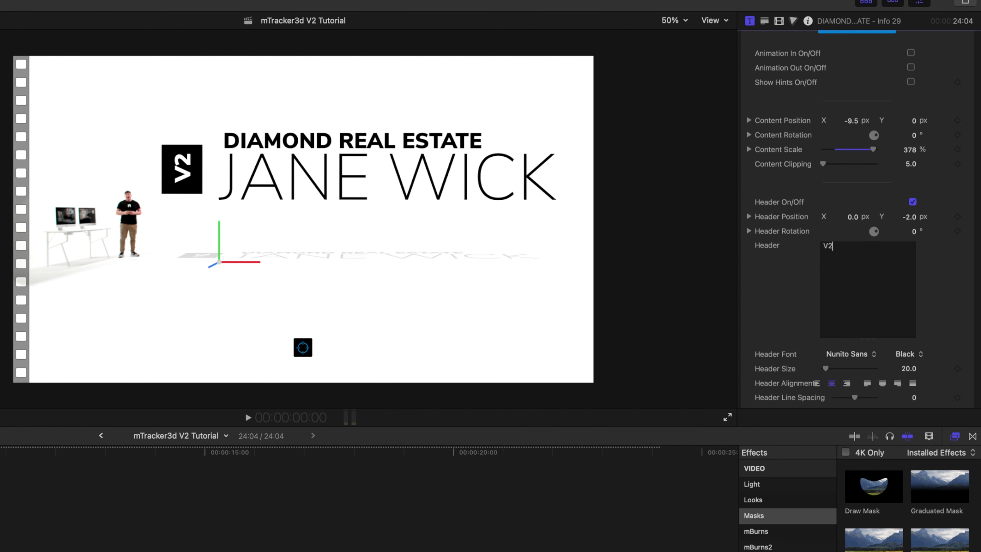
scroll(790, 267, "down", 10)
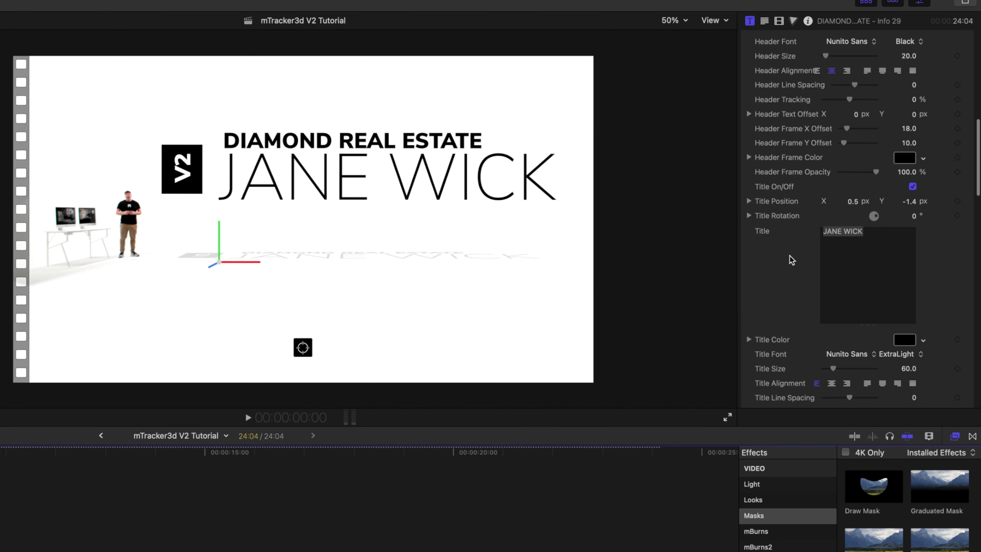
scroll(789, 256, "down", 1)
left_click_drag(863, 224, 771, 227)
type("BETTER ")
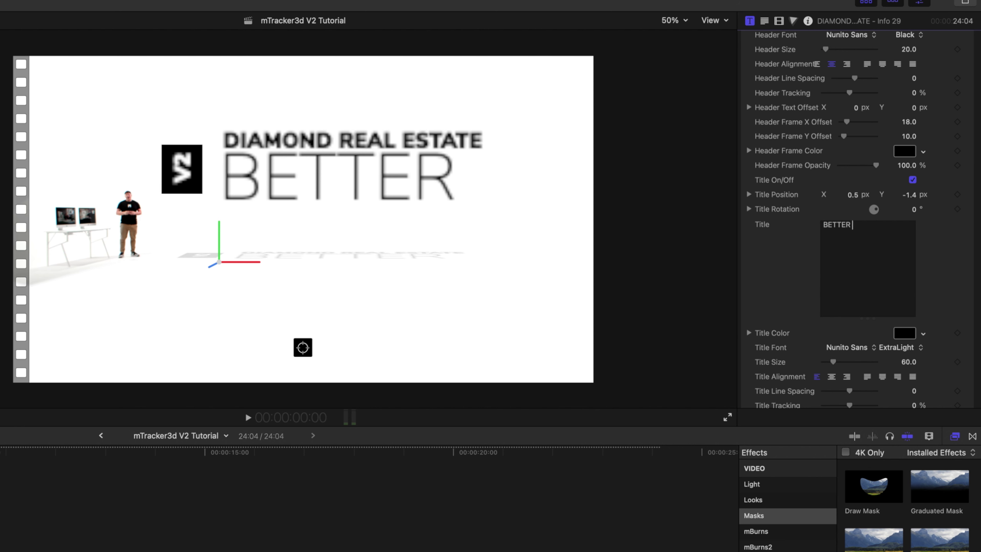
type("PRCIS")
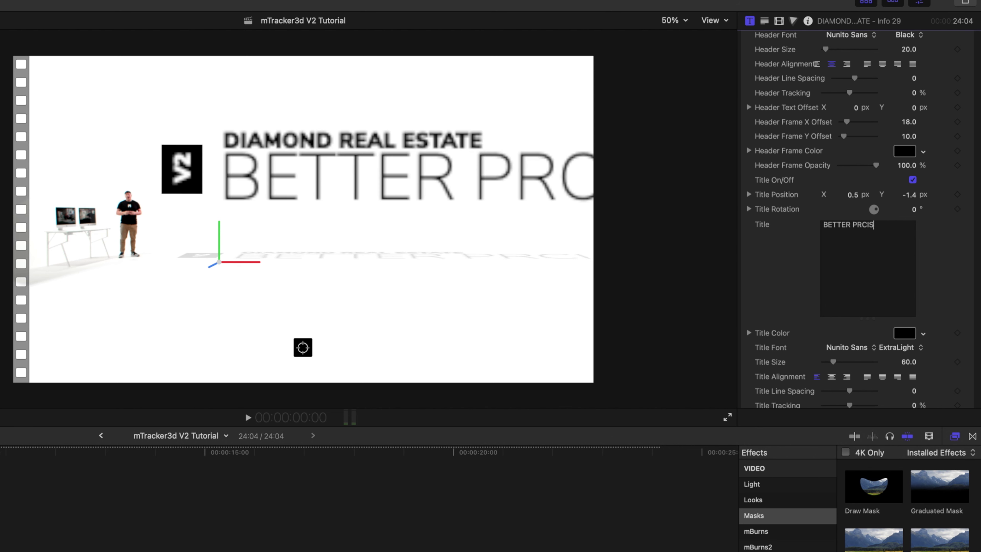
type("ION")
key("Return")
type("FASTER")
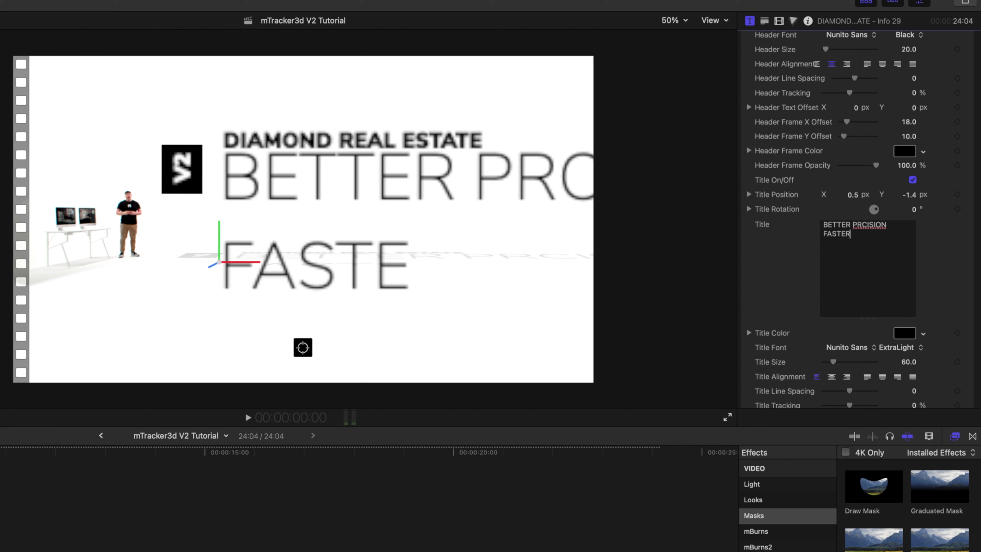
type(" TRACKING")
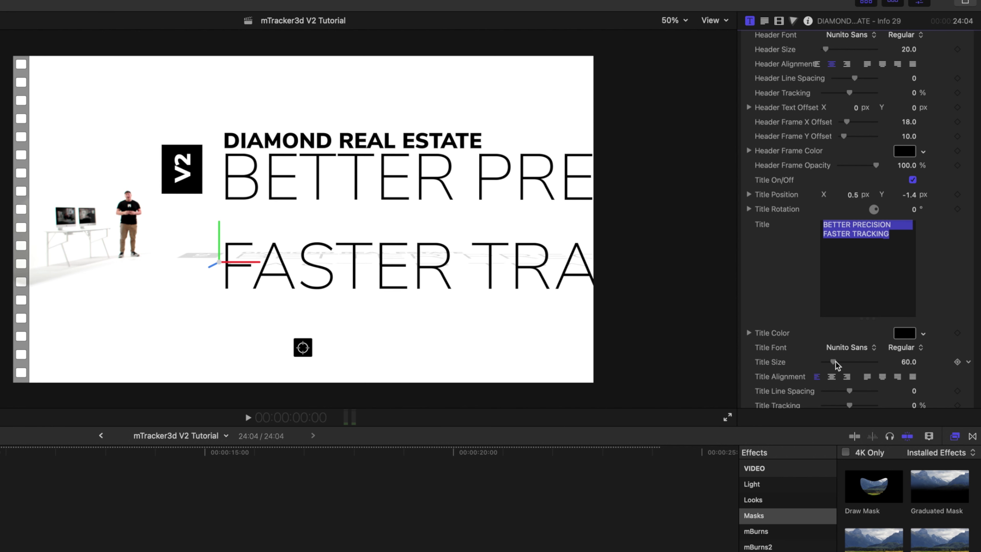
Step: Reduce the title size to 20, set line spacing to -10, and nudge the title position
left_click_drag(833, 362, 826, 364)
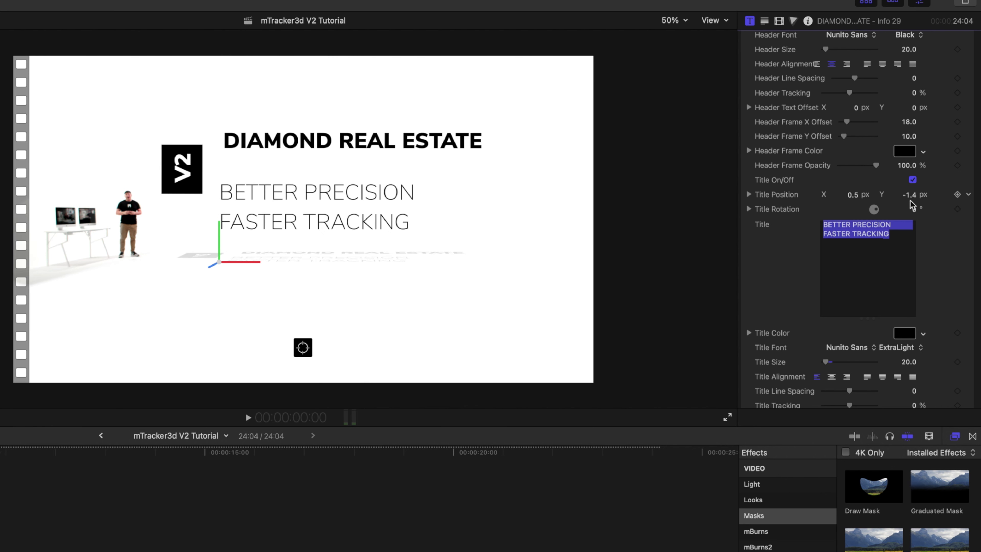
left_click_drag(911, 197, 911, 197)
scroll(793, 326, "down", 2)
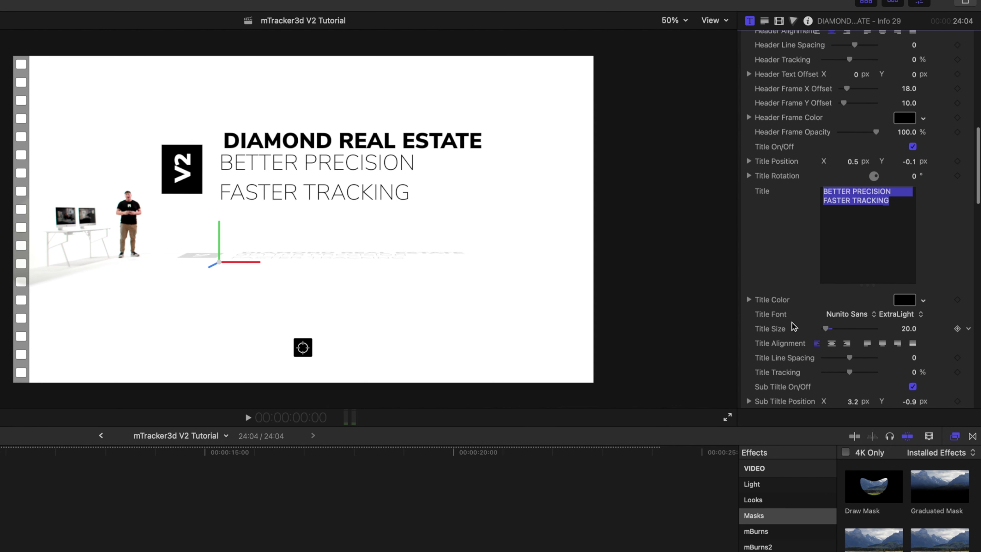
left_click_drag(853, 360, 848, 360)
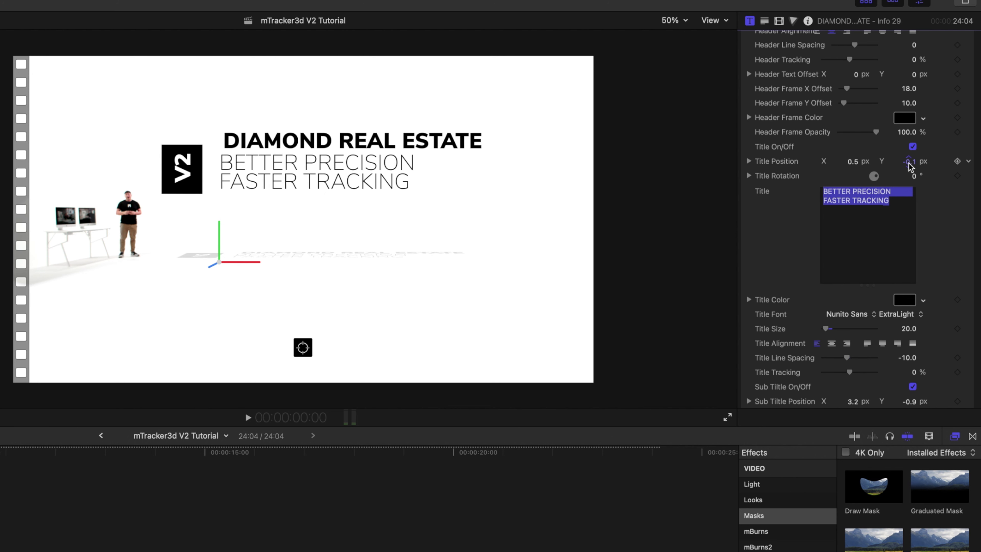
left_click_drag(908, 163, 908, 171)
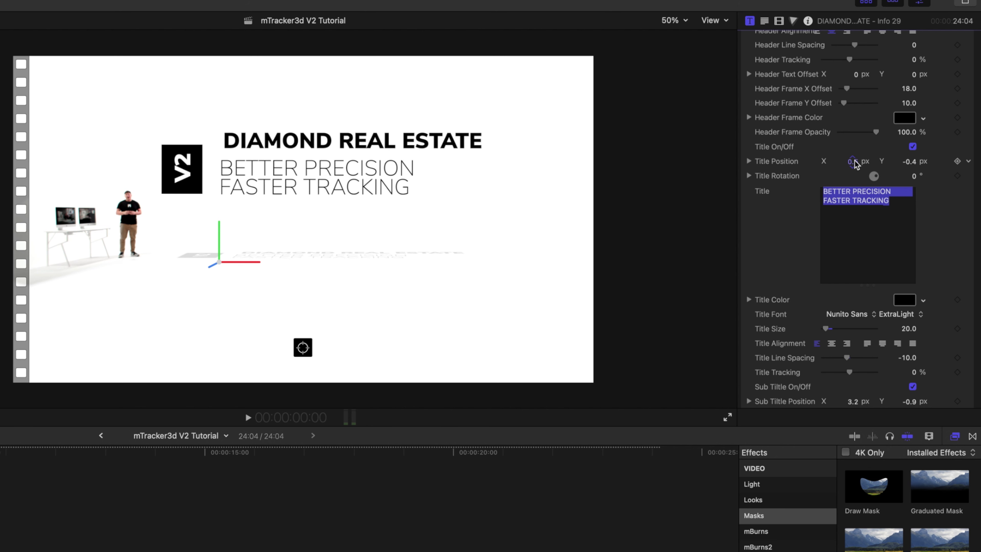
left_click_drag(855, 164, 854, 162)
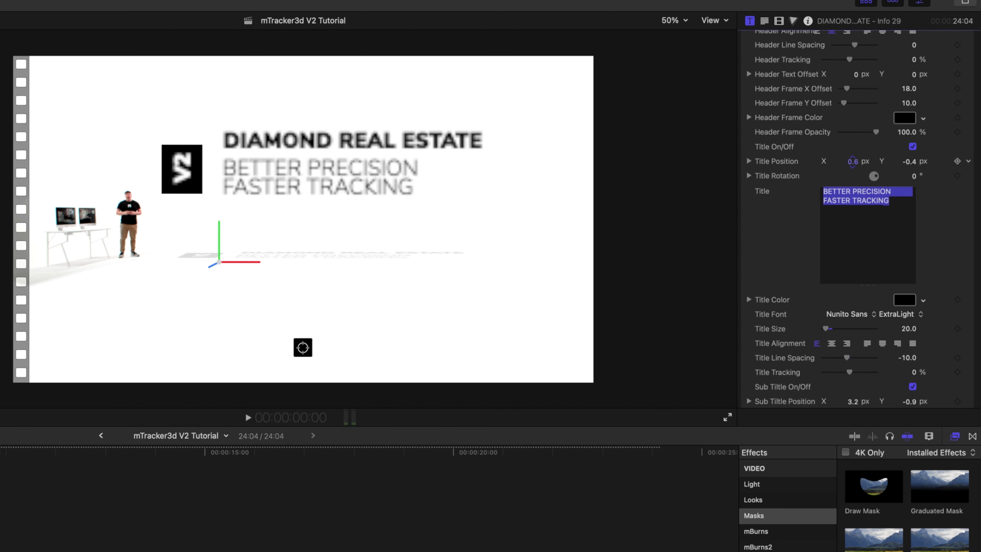
left_click(911, 165)
left_click_drag(853, 162, 852, 163)
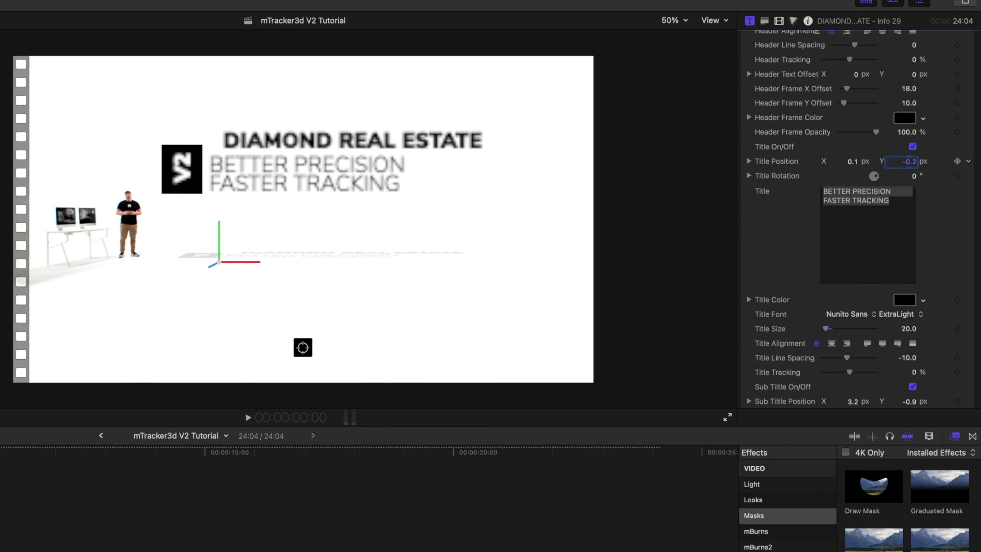
Step: Change the subtitle text to MTRACKER3D and shift it slightly left
key("Tab")
key("Tab")
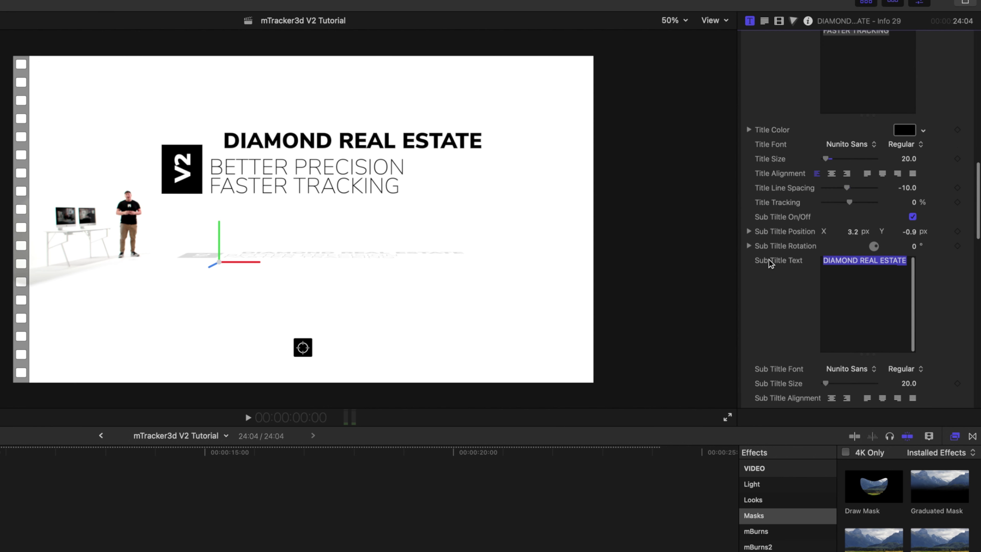
type("MTRACKER3D")
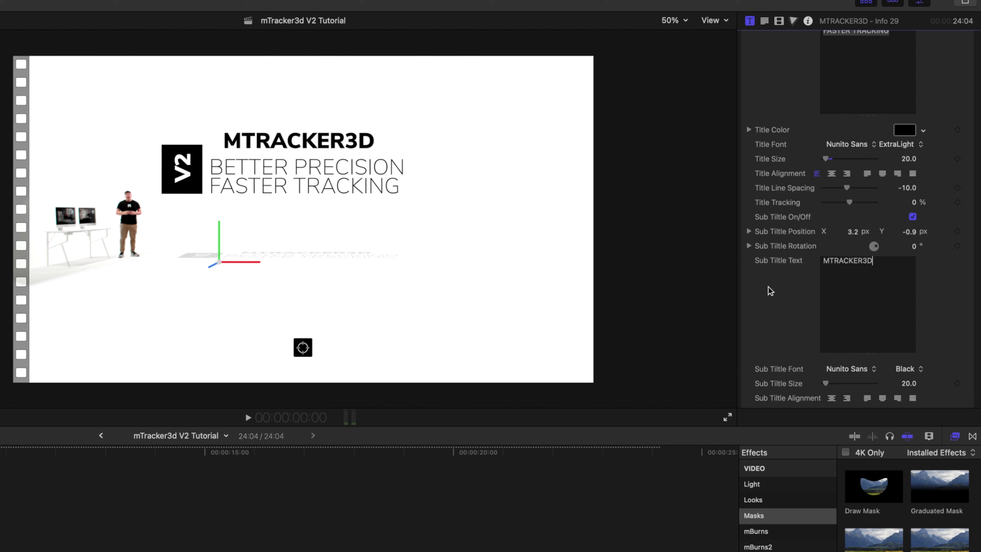
left_click_drag(852, 231, 828, 339)
scroll(758, 247, "up", 15)
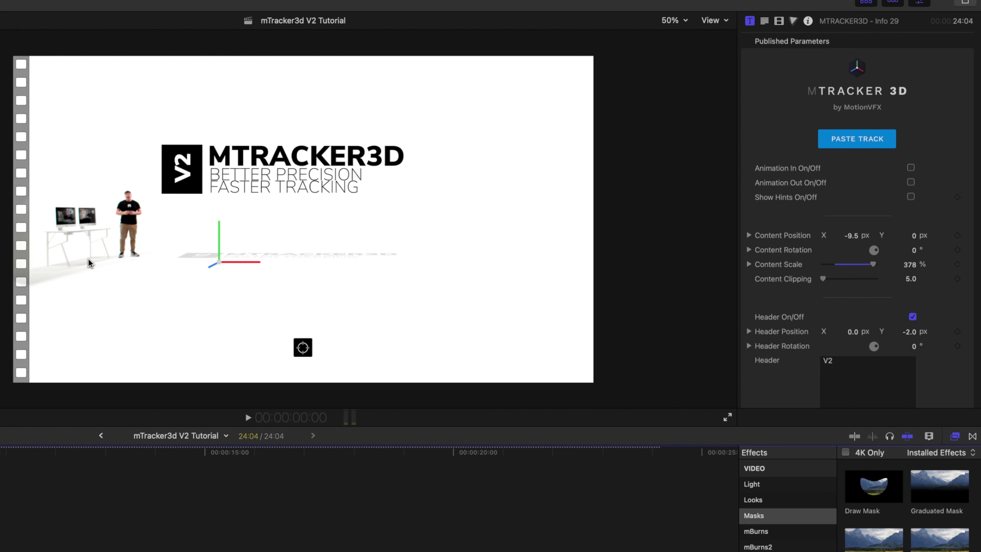
Step: Set Light Rotation to 180.9°, Light Distance to 11726.26 px and Light Angle to 43.95
scroll(792, 342, "down", 10)
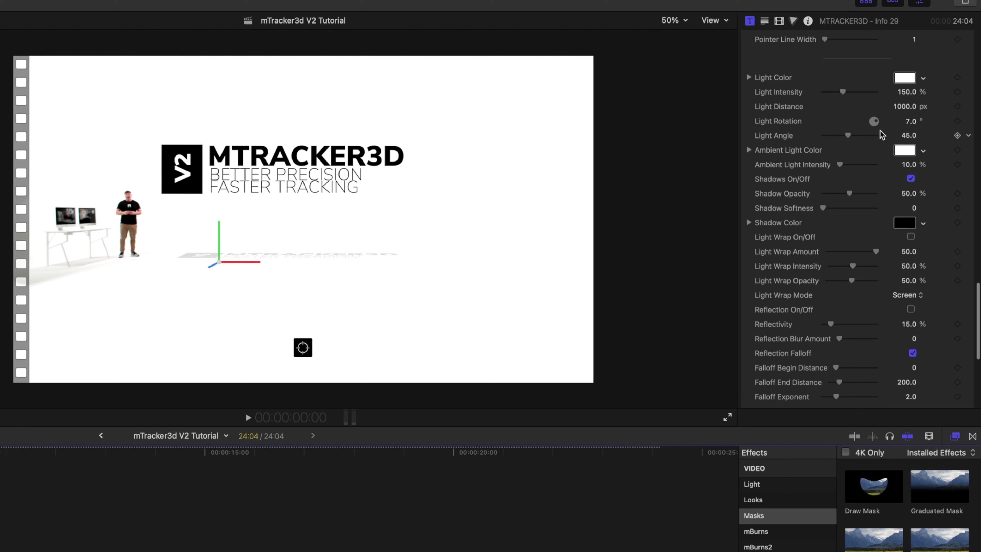
left_click_drag(845, 136, 842, 136)
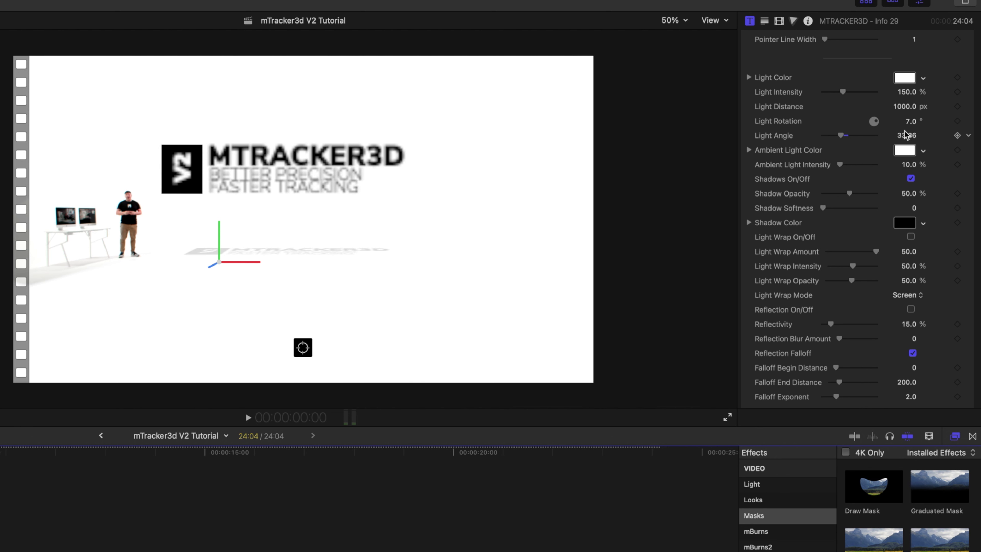
left_click_drag(909, 121, 909, 77)
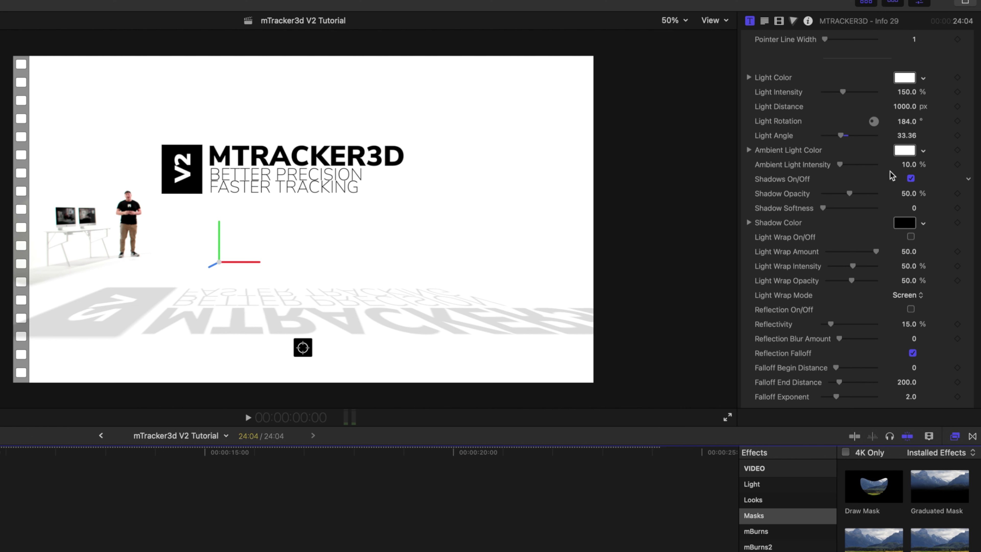
left_click_drag(904, 106, 904, 101)
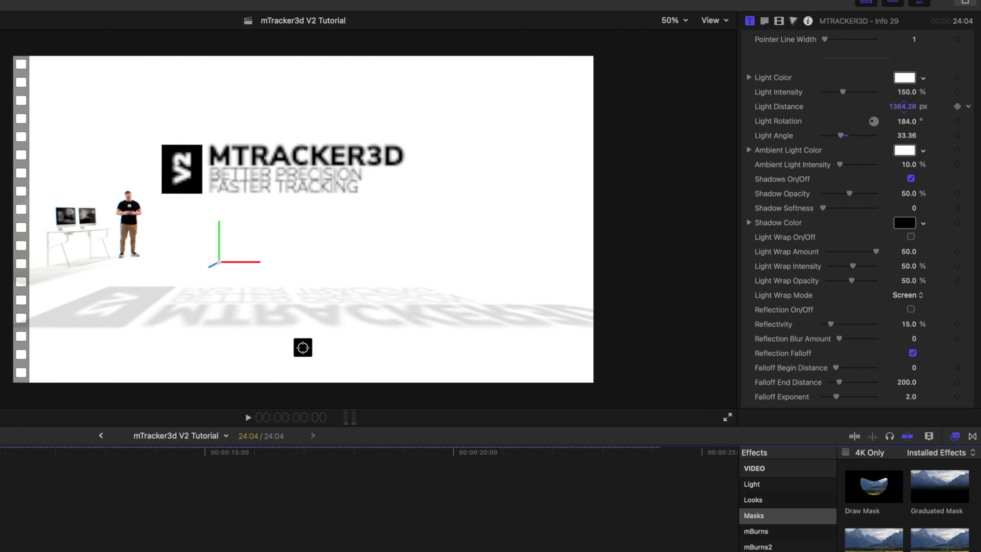
mouse_move(903, 101)
left_mouse_down()
mouse_move(904, 110)
mouse_move(904, 101)
left_mouse_up()
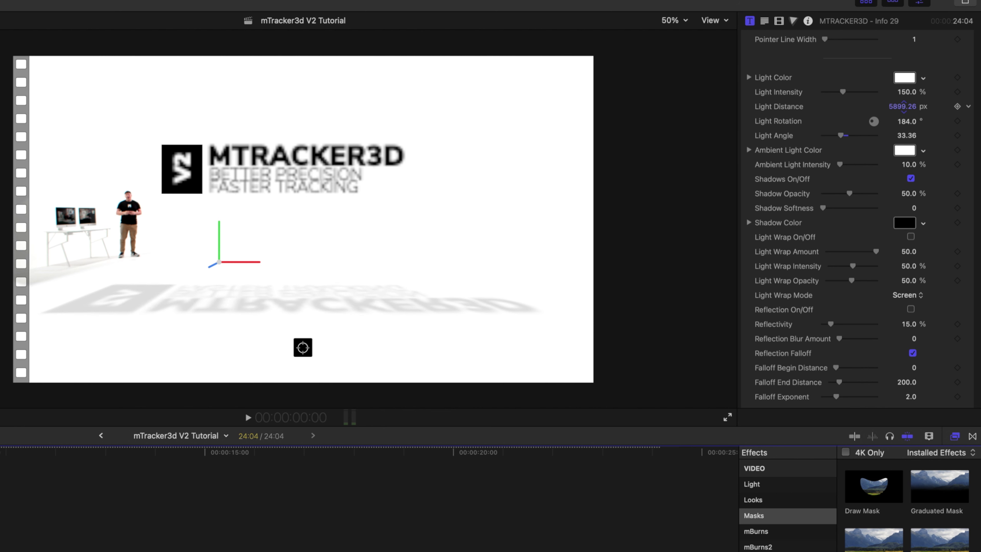
left_click_drag(902, 108, 906, 124)
left_click_drag(841, 136, 847, 136)
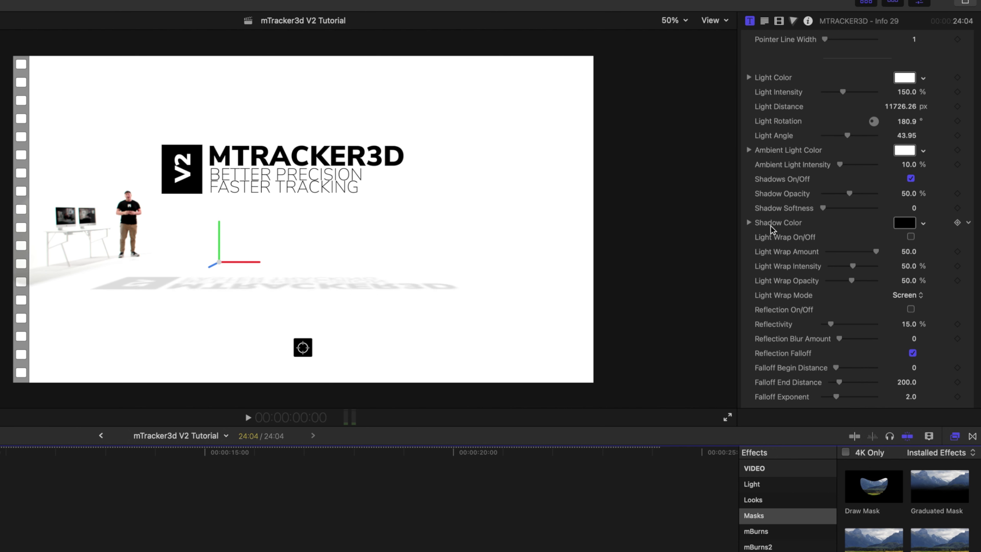
left_click(905, 223)
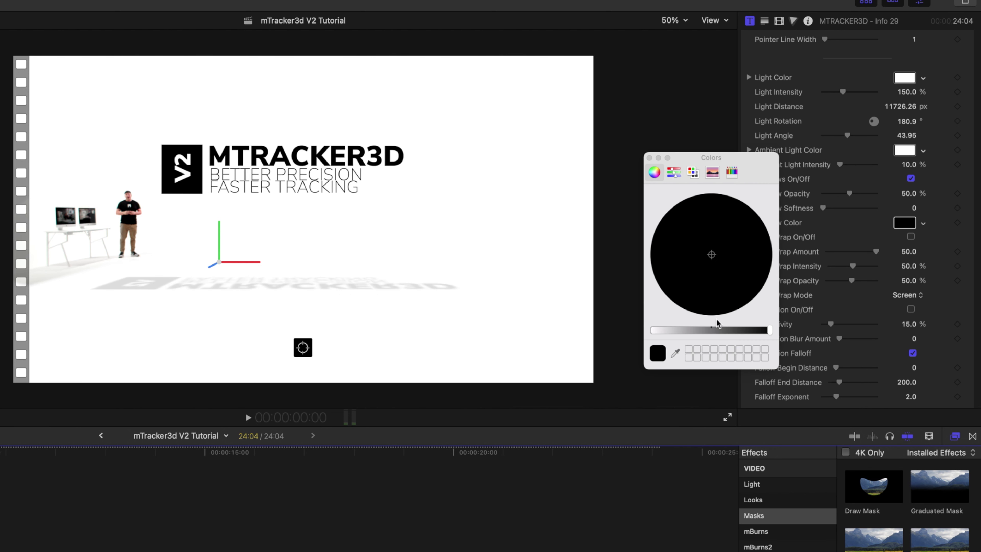
Step: Sample the floor colour for the shadow and darken it to a warm dark grey
left_click(675, 352)
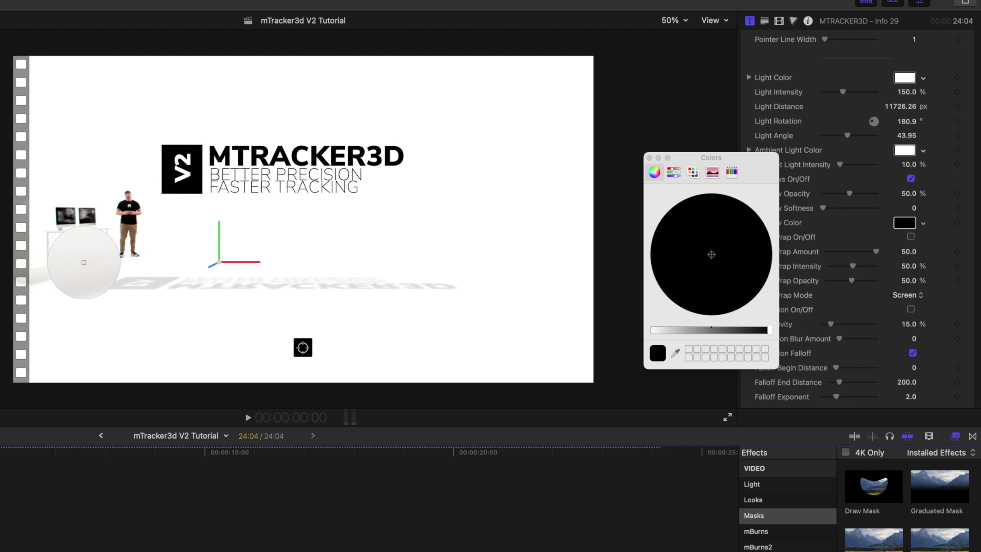
left_click(93, 260)
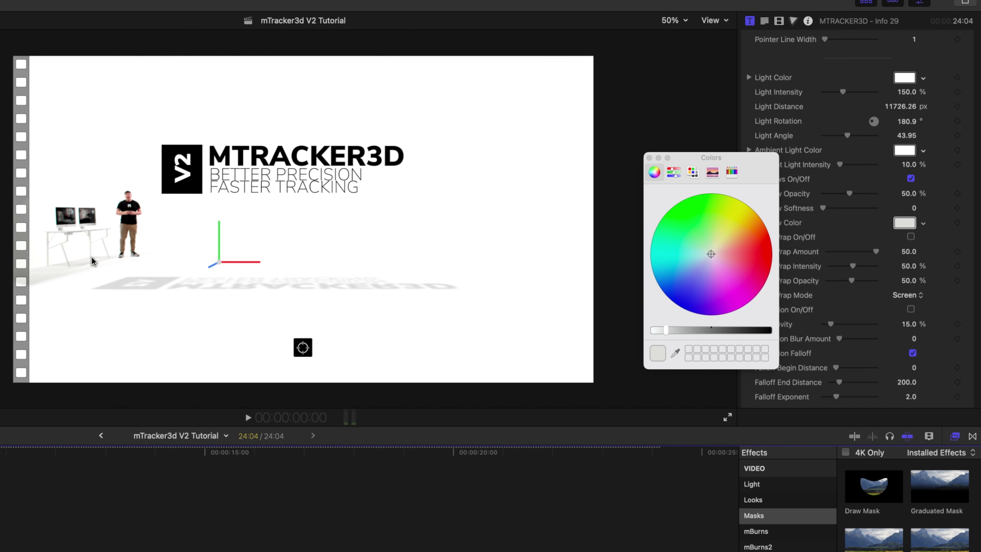
left_click_drag(665, 329, 734, 329)
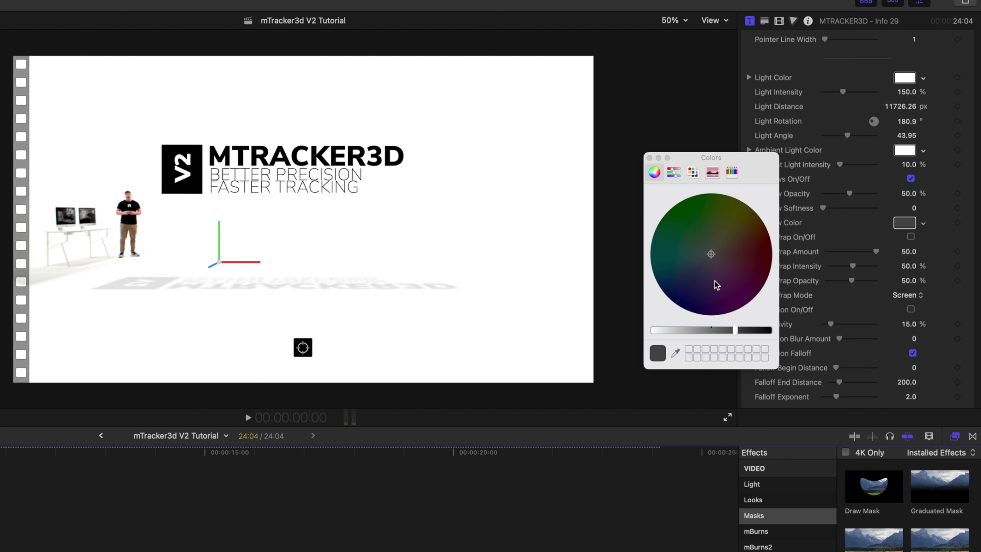
left_click(715, 251)
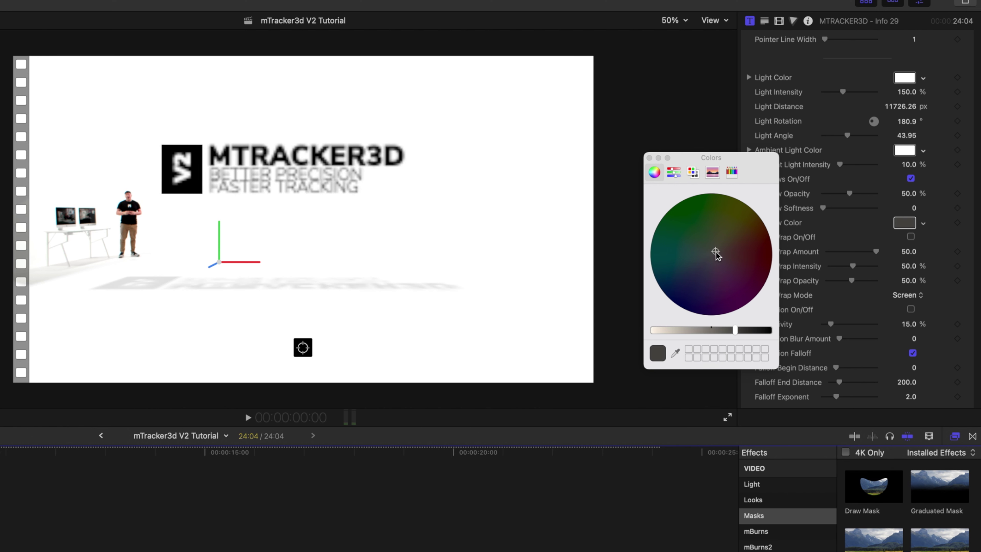
left_click_drag(716, 251, 718, 250)
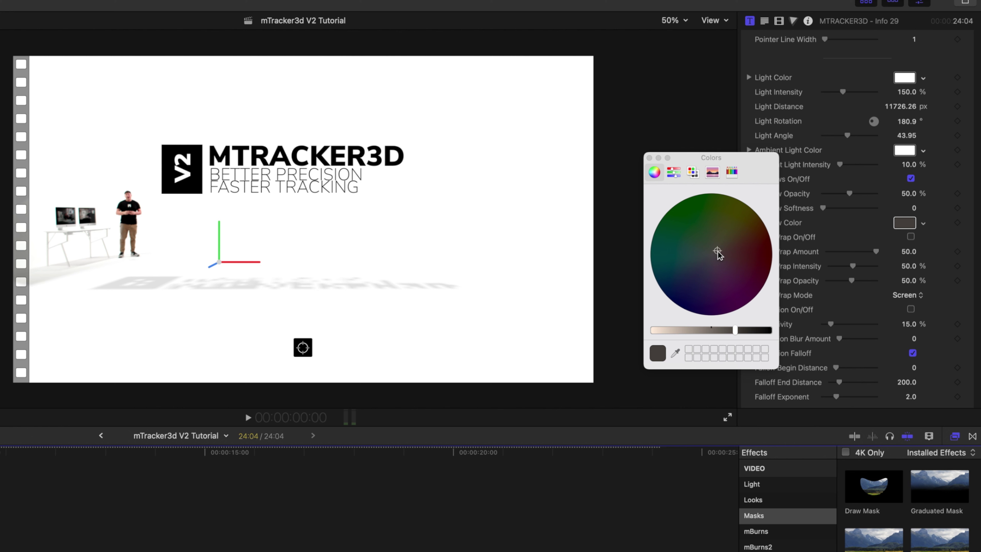
left_click(736, 331)
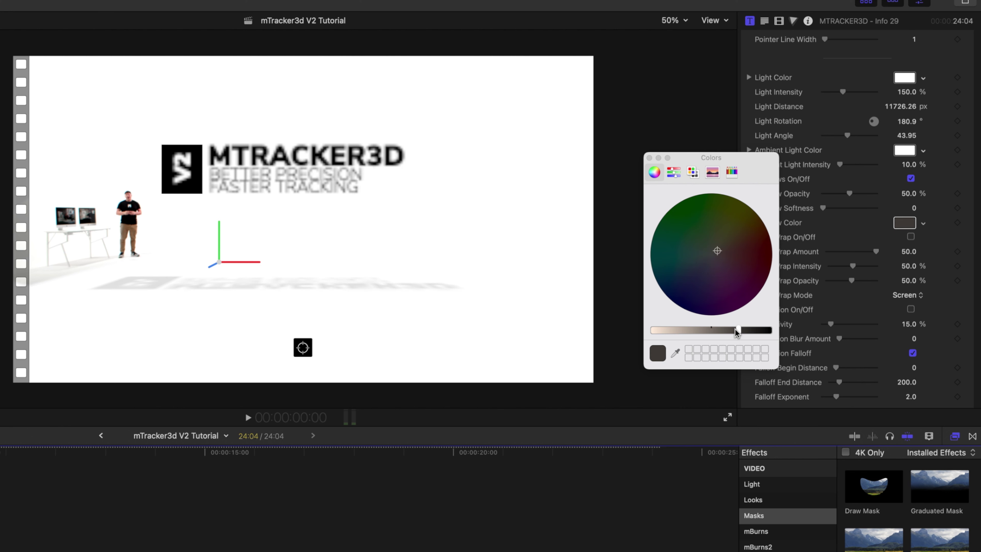
left_click_drag(736, 331, 733, 332)
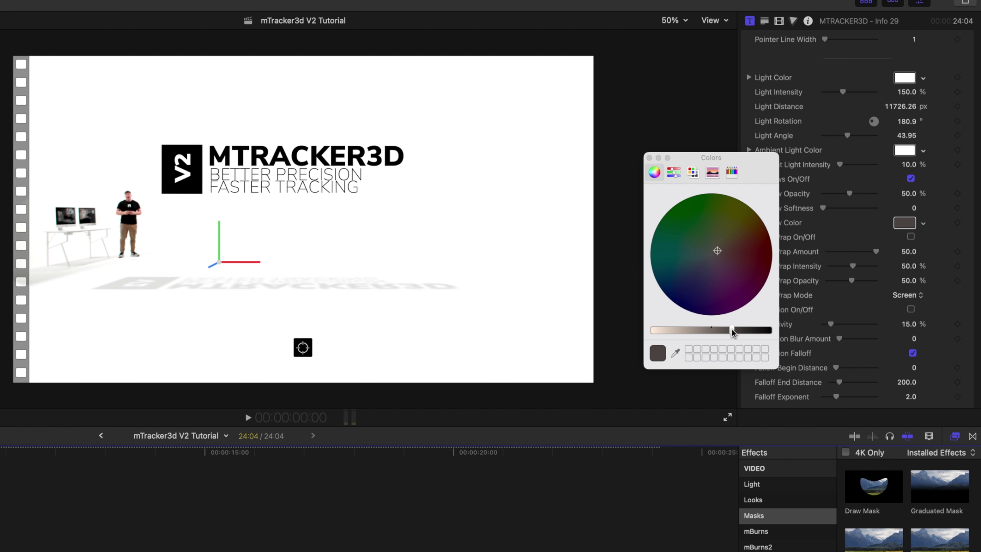
Step: Raise the title's Shadow Softness to 500
left_click(649, 158)
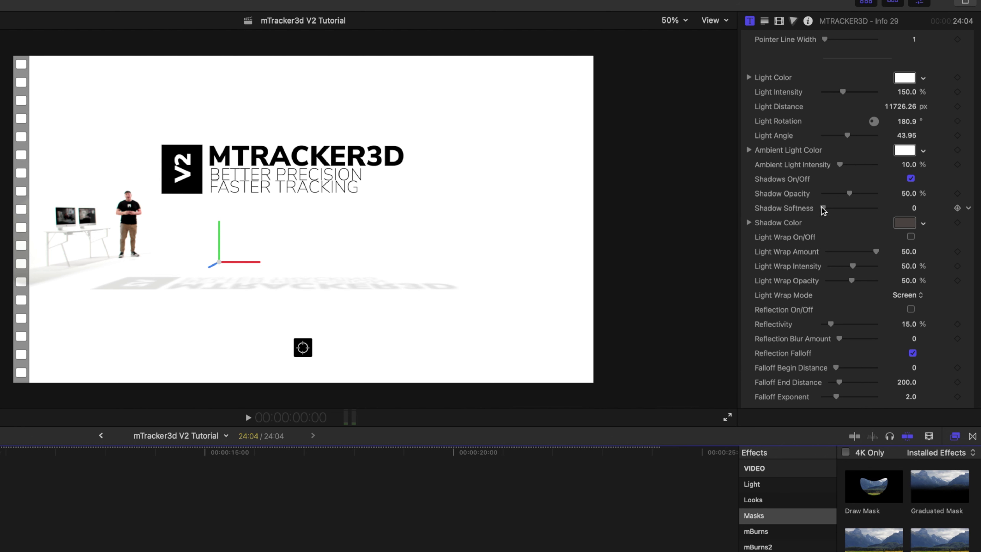
left_click_drag(824, 210, 876, 213)
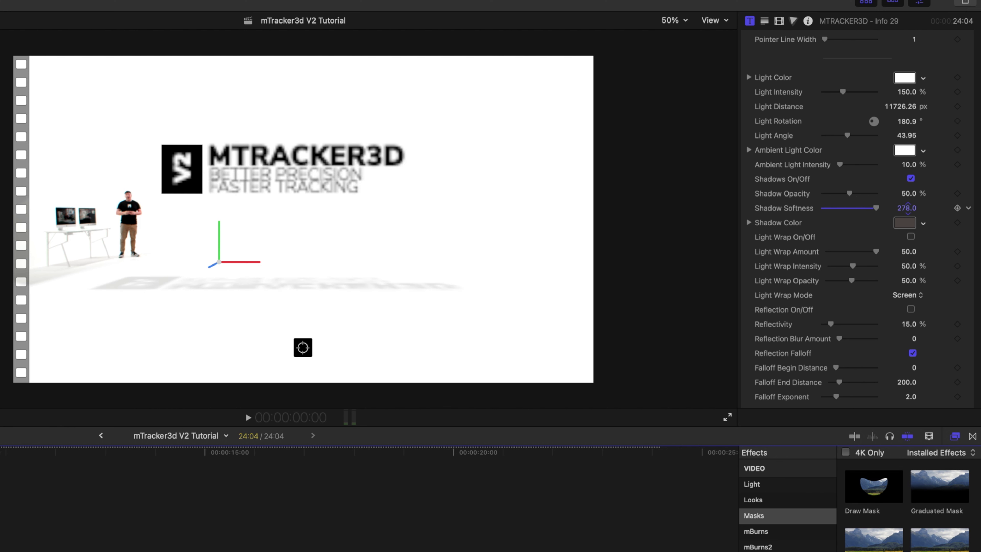
left_click_drag(907, 208, 927, 207)
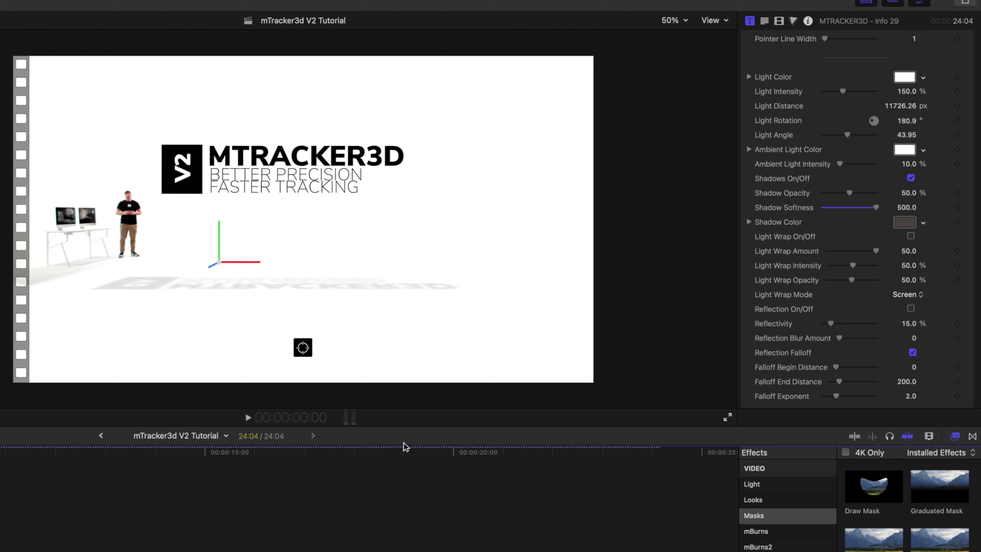
Step: Scale the title content to 666% and set Header Position Y to -4.5
scroll(823, 359, "up", 15)
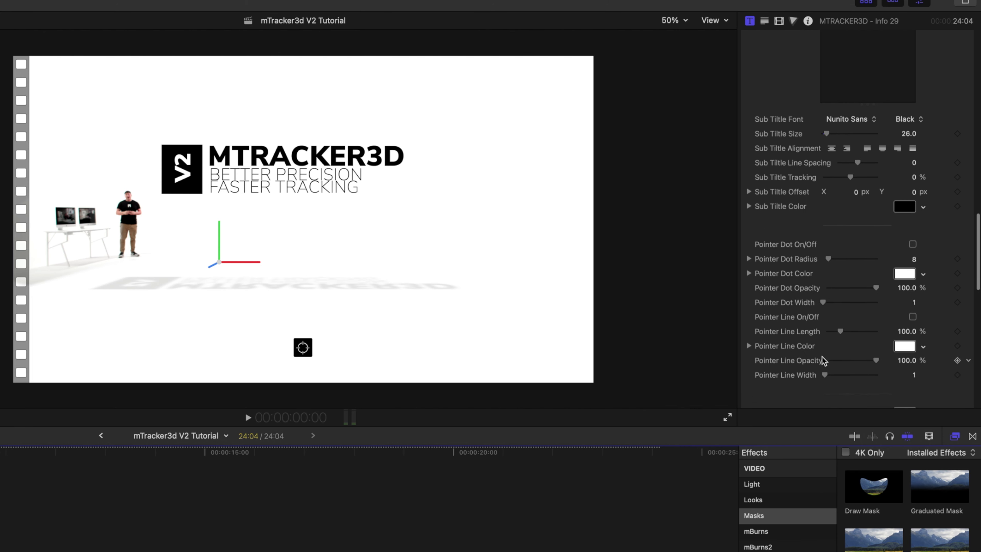
scroll(823, 360, "up", 10)
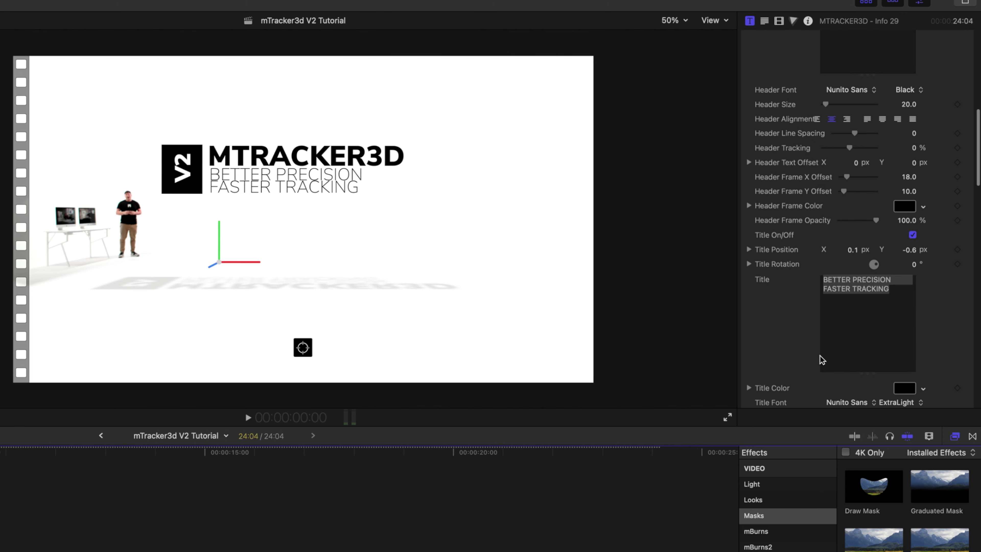
scroll(822, 360, "up", 8)
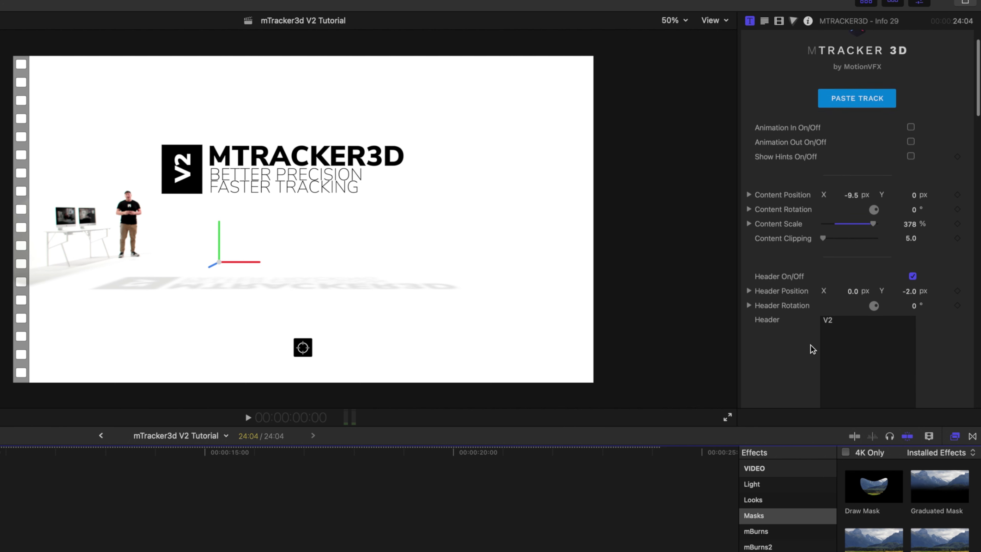
scroll(812, 349, "up", 1)
left_click_drag(910, 233, 913, 188)
scroll(797, 322, "down", 4)
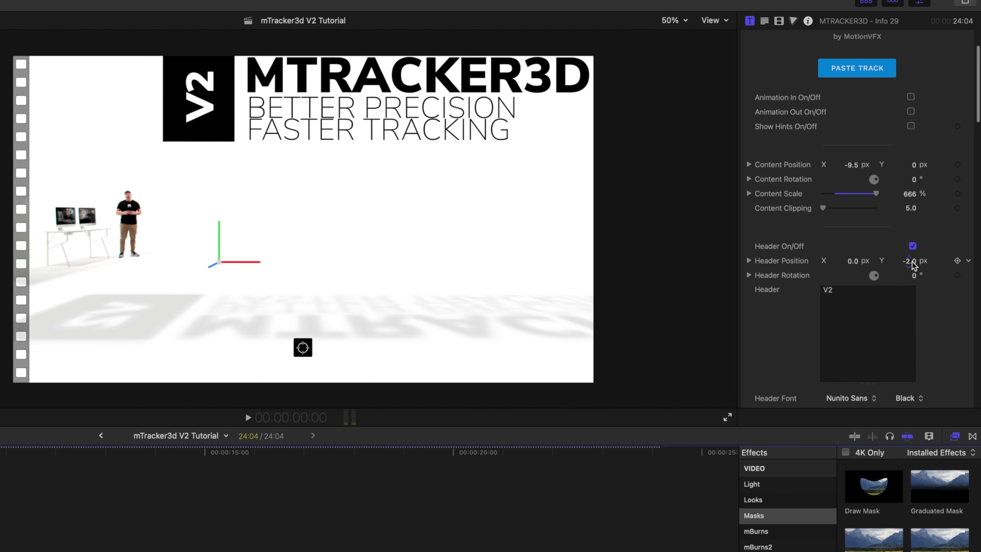
left_click_drag(912, 264, 912, 268)
Step: Line the subtitle up beside the V2 box and play back the tracked title
scroll(769, 314, "down", 5)
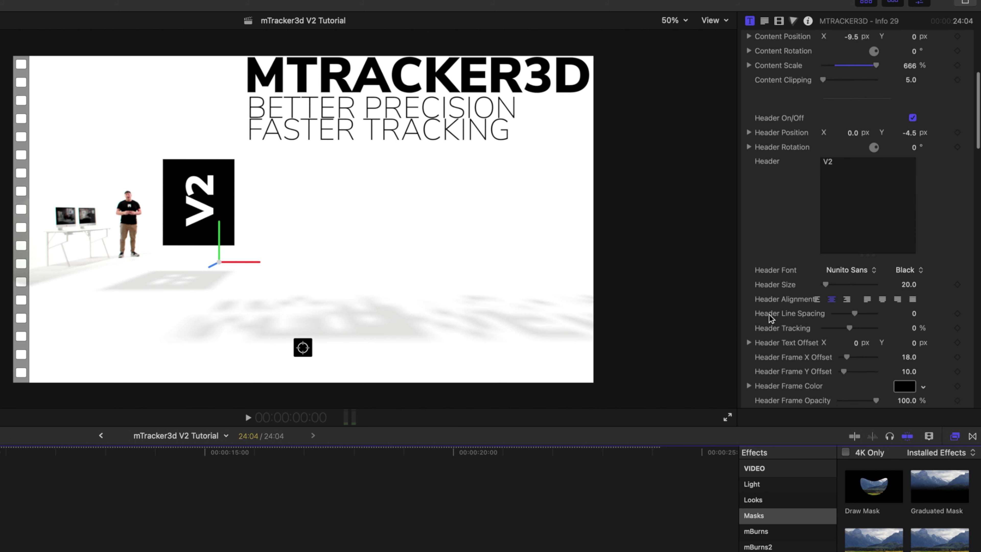
scroll(769, 316, "down", 8)
left_click(910, 250)
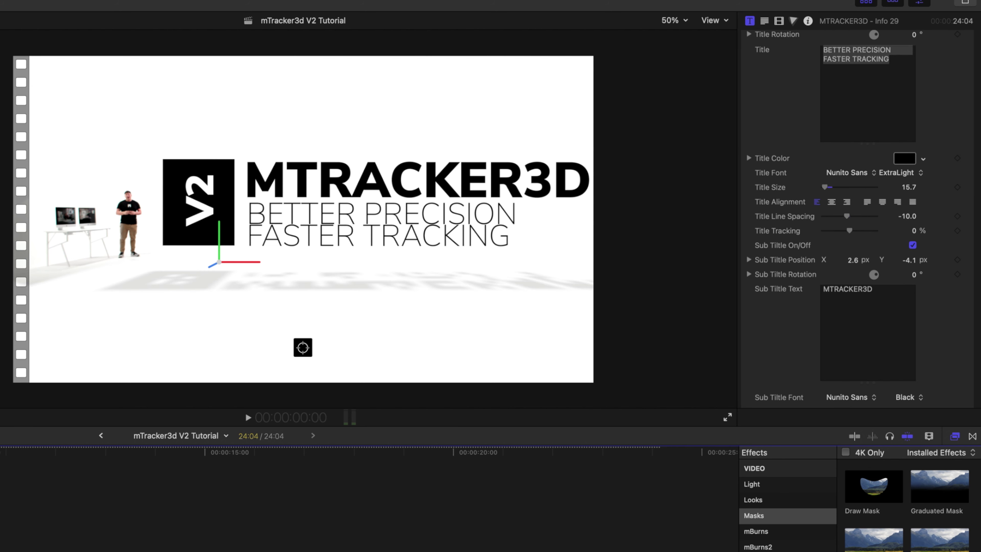
key("space")
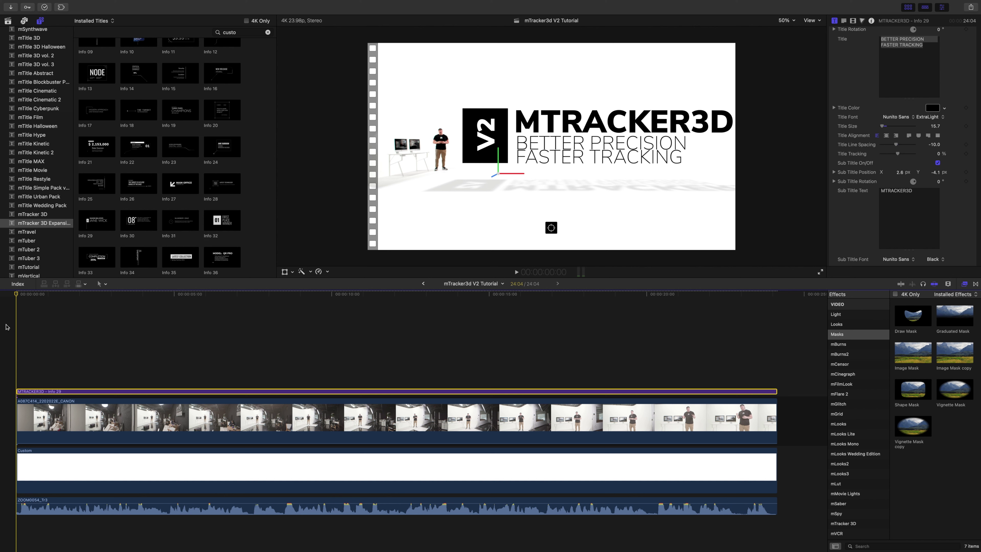
Step: Select the mAdjustment Layer title in the Titles browser, previewing it over the edit
scroll(22, 179, "up", 15)
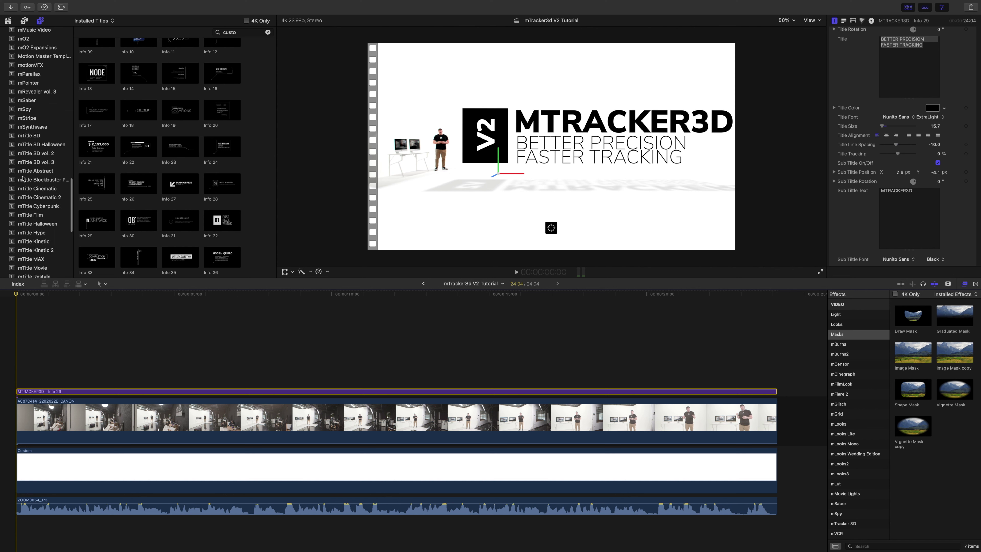
scroll(22, 179, "up", 15)
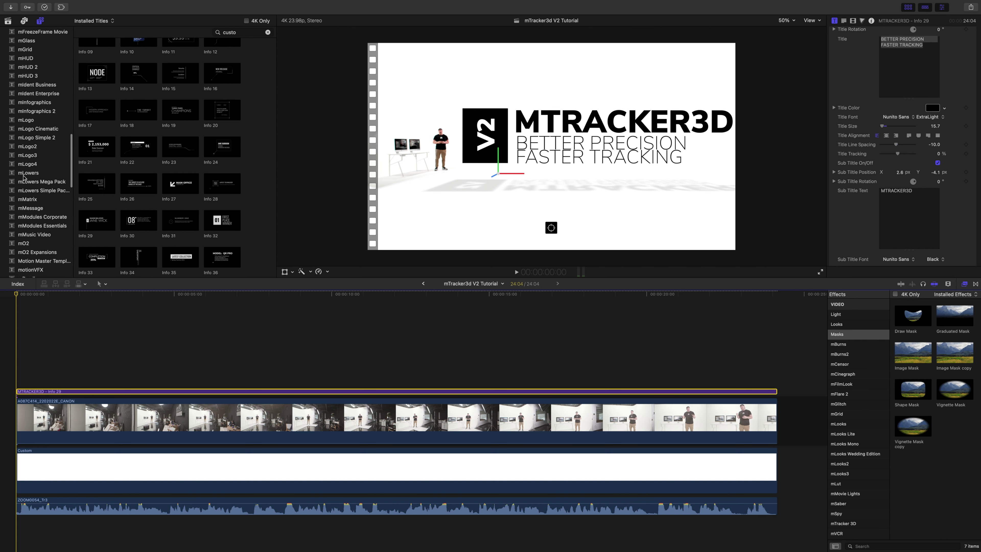
scroll(24, 178, "up", 8)
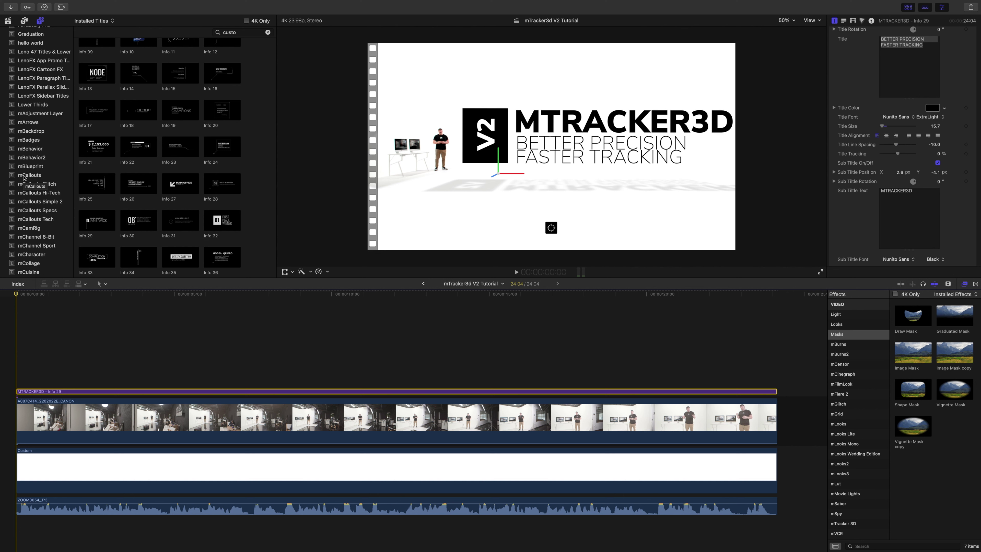
scroll(24, 177, "down", 1)
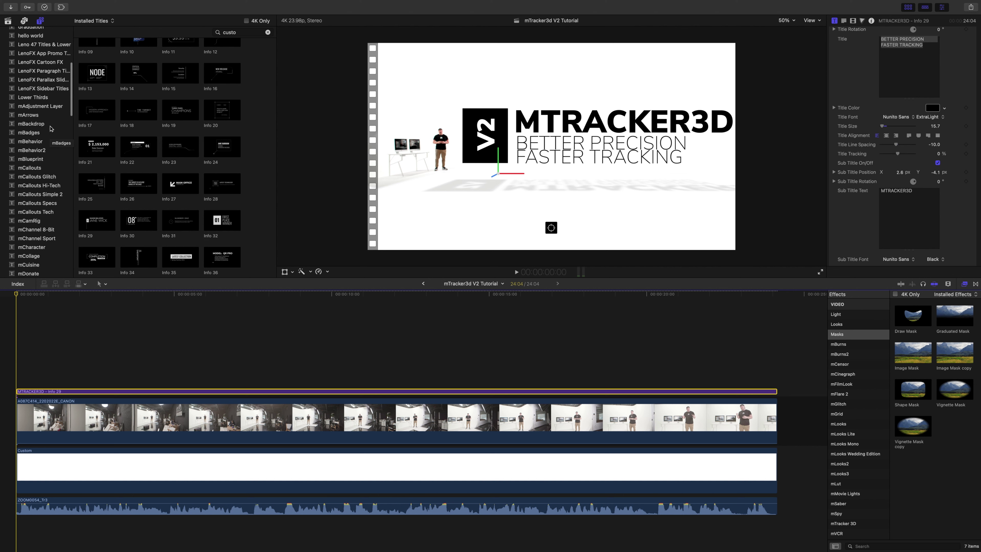
left_click(49, 107)
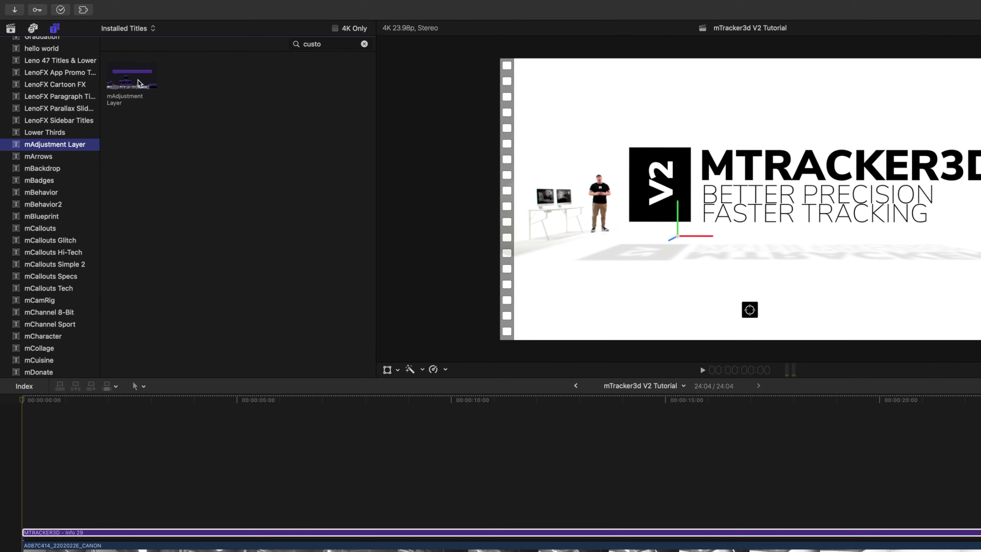
left_click_drag(129, 82, 122, 548)
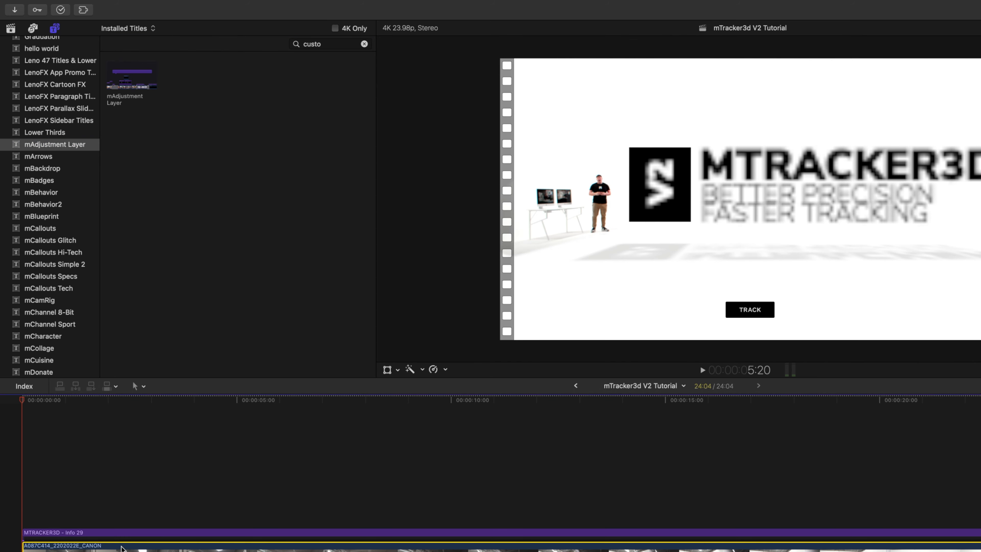
left_click(127, 82)
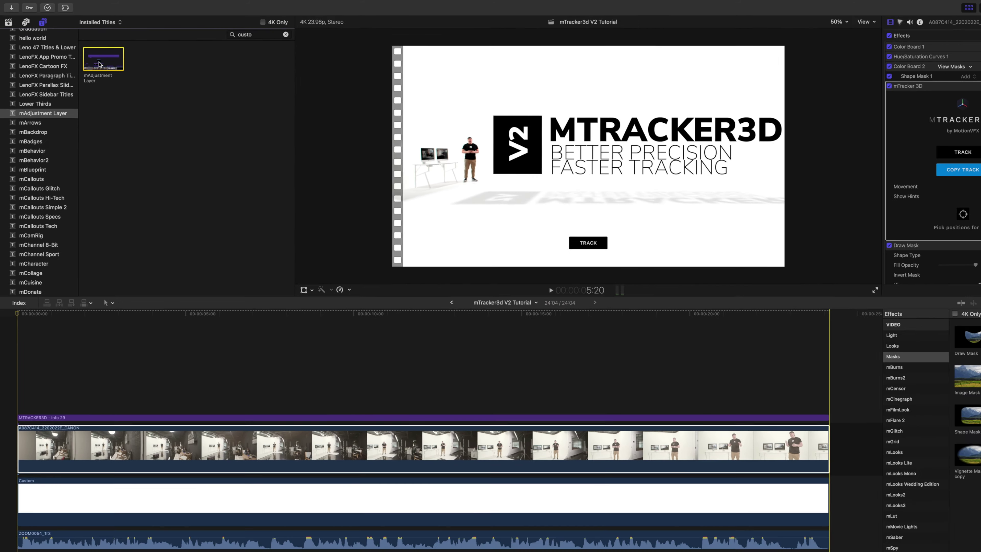
Step: Connect the mAdjustment Layer above the edit and crop it 70 px top and bottom
key("q")
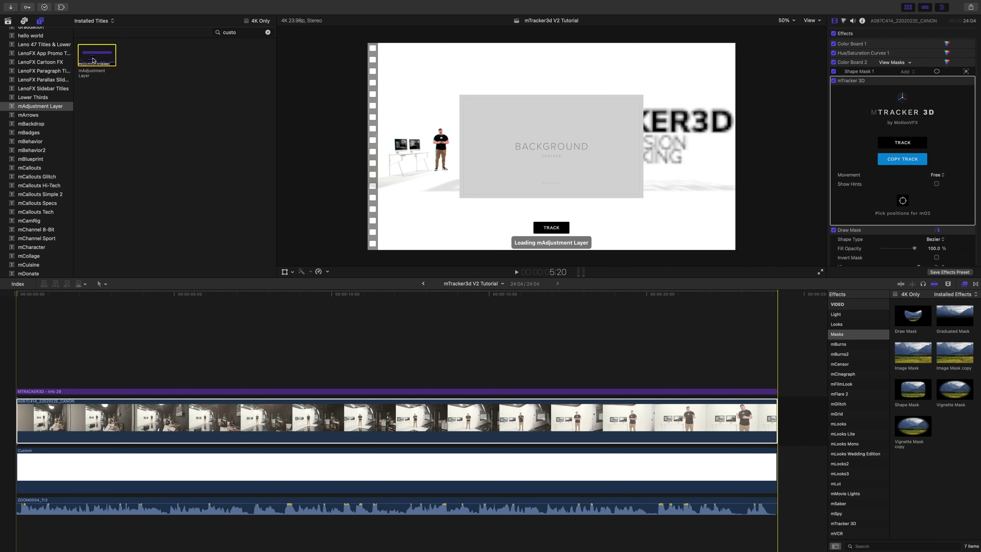
left_click(185, 383)
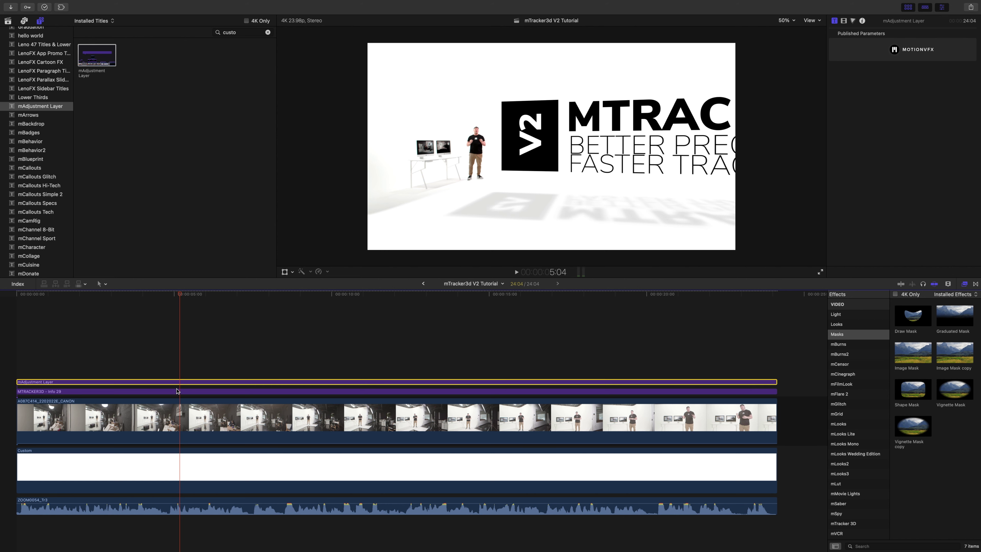
left_click(844, 21)
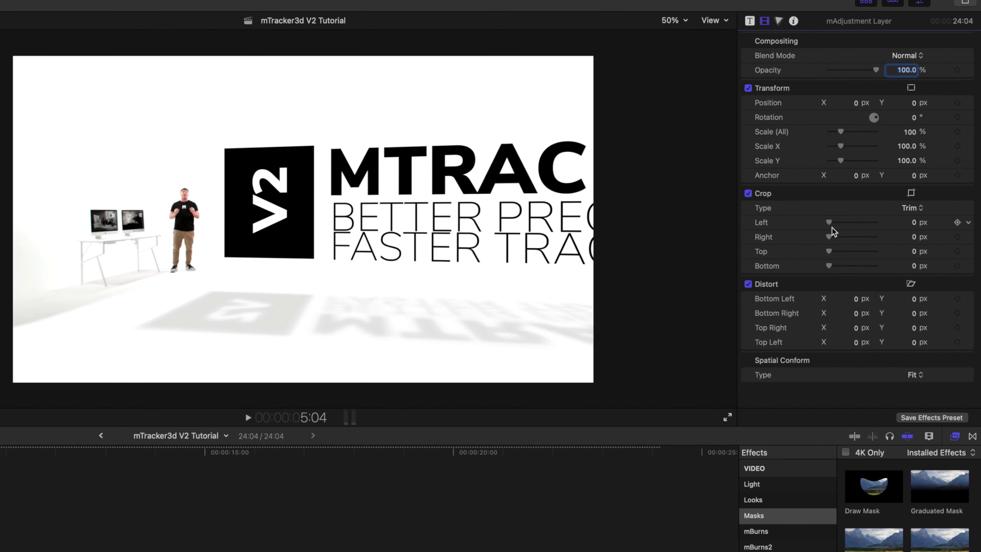
left_click(914, 252)
type("70")
key("Return")
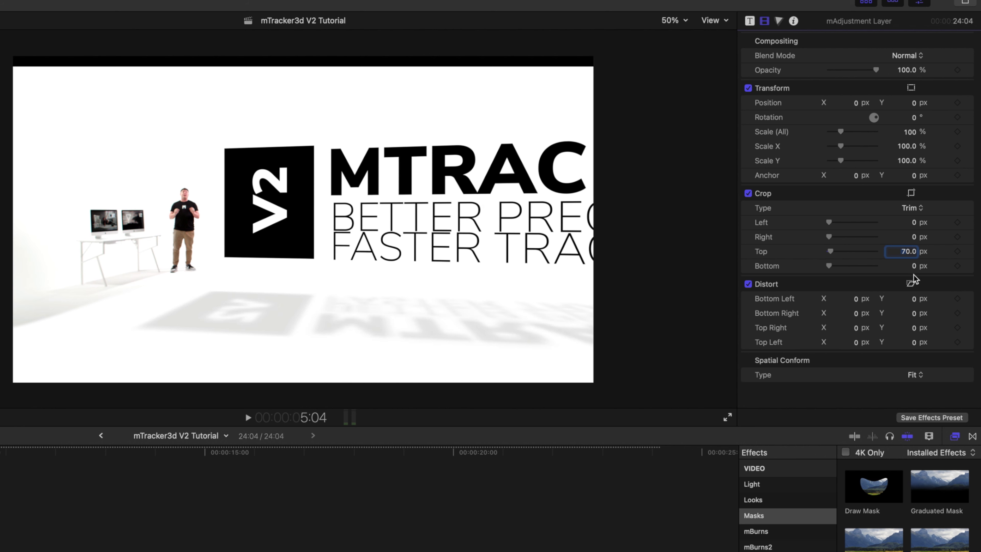
left_click(914, 266)
type("70")
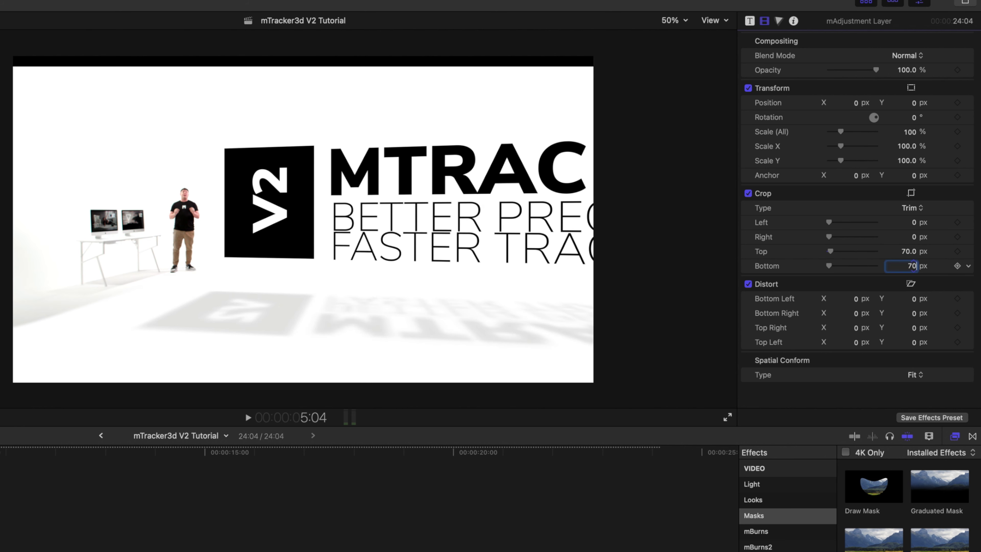
key("Return")
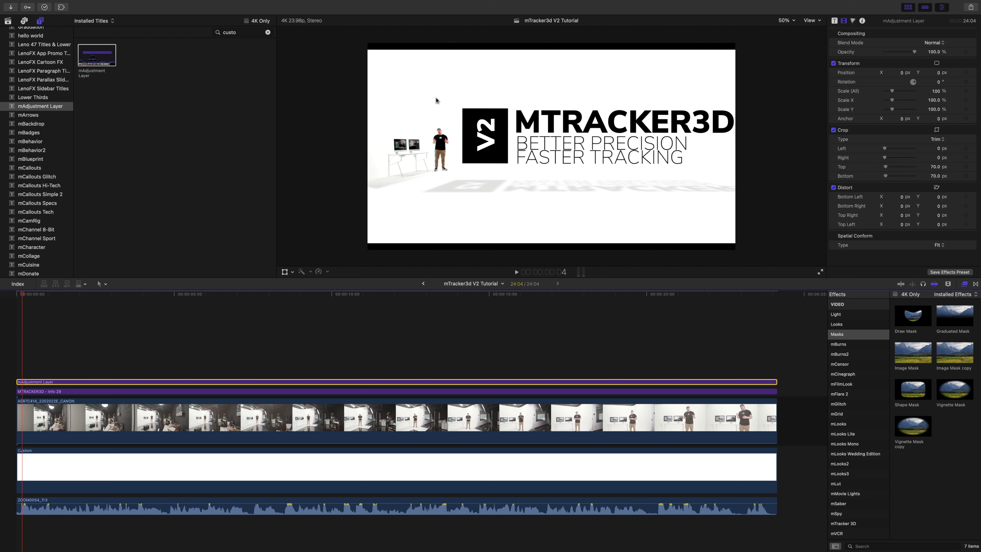
Step: Show Video Scopes from the viewer's View menu to display the luma waveform
left_click(812, 20)
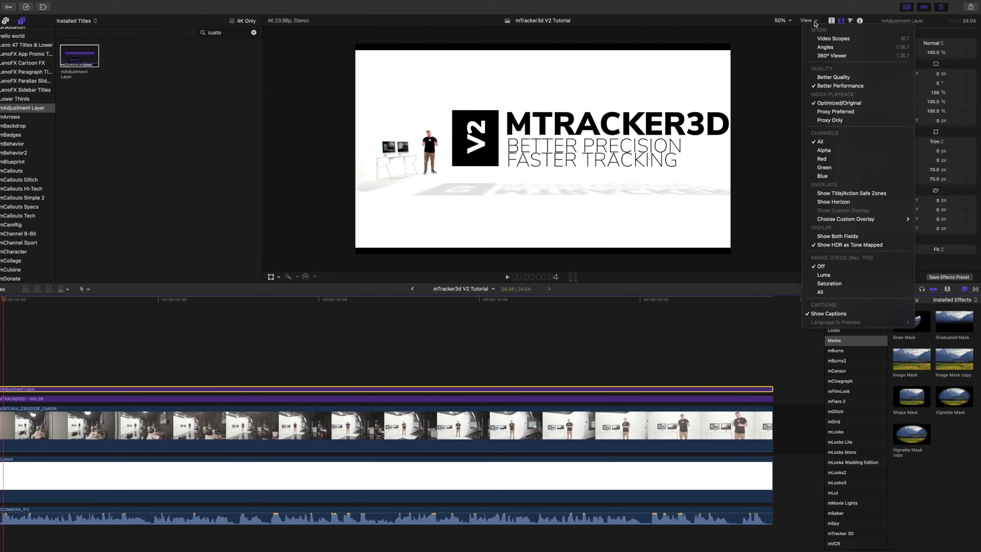
left_click(812, 21)
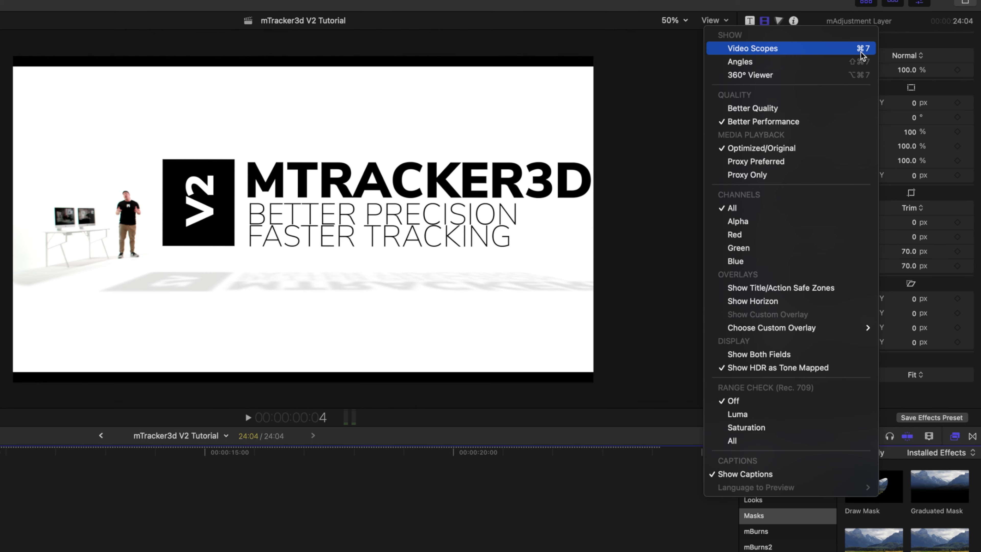
left_click(656, 60)
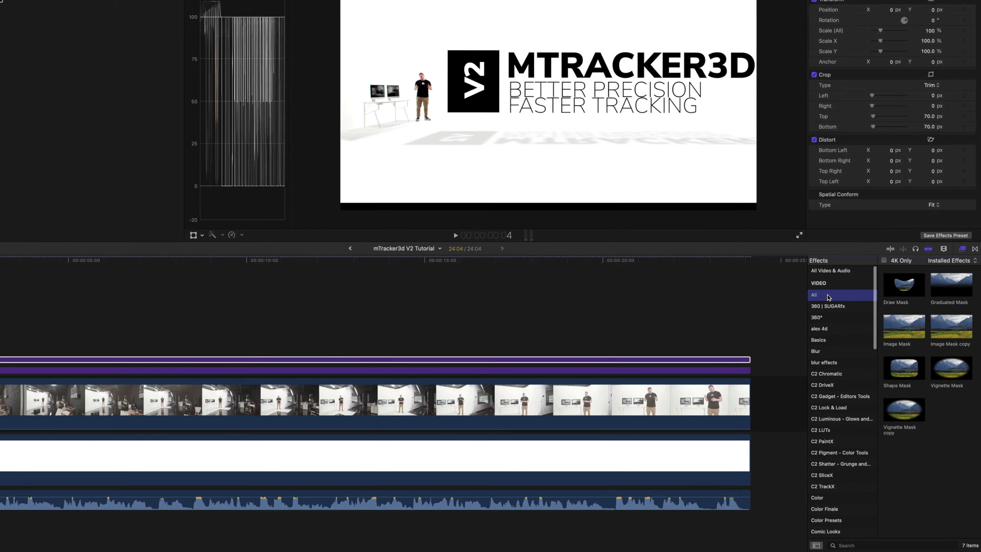
Step: Search all effects for "broa" and drop Broadcast Safe onto the mAdjustment Layer clip
scroll(857, 387, "up", 10)
left_click(842, 323)
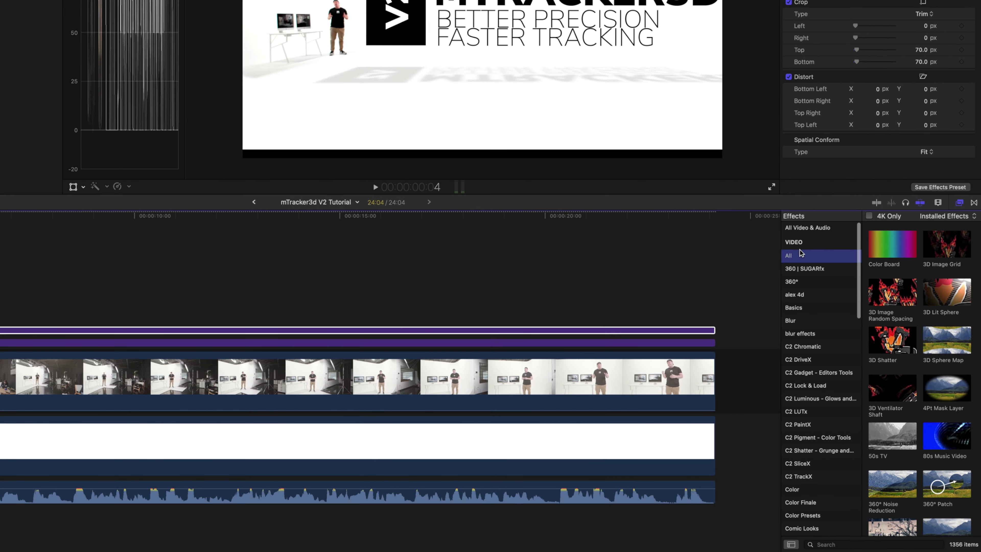
left_click(868, 542)
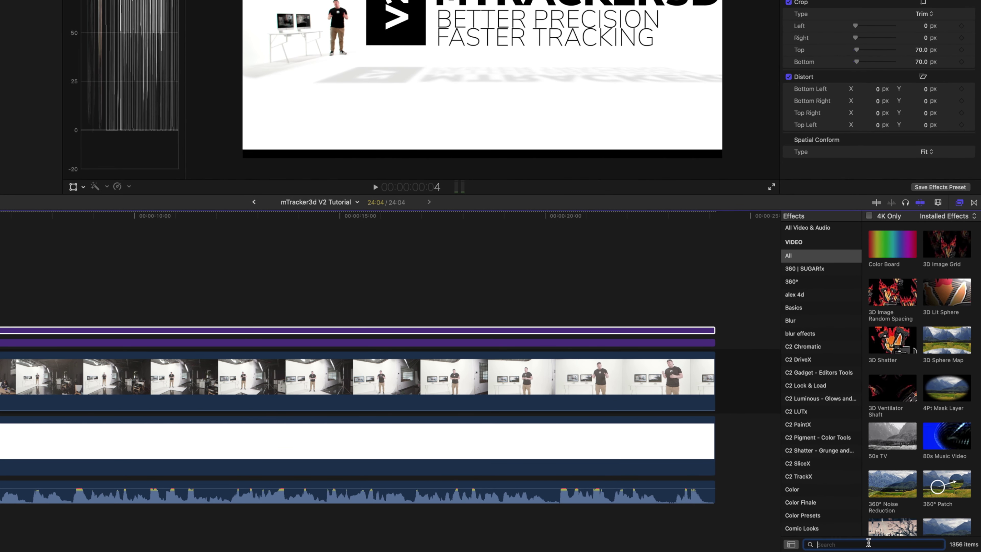
type("broa")
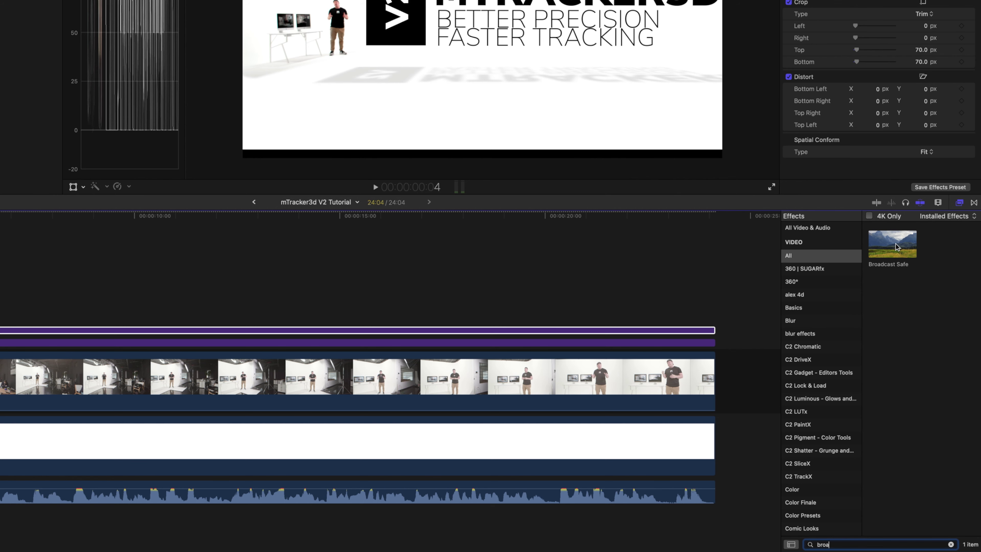
left_click_drag(896, 247, 515, 236)
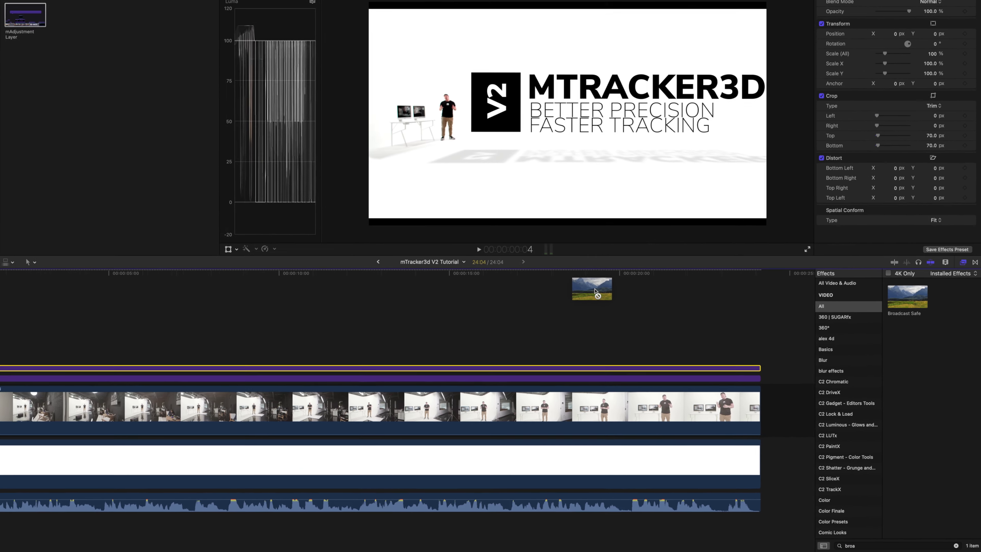
left_click_drag(594, 290, 408, 383)
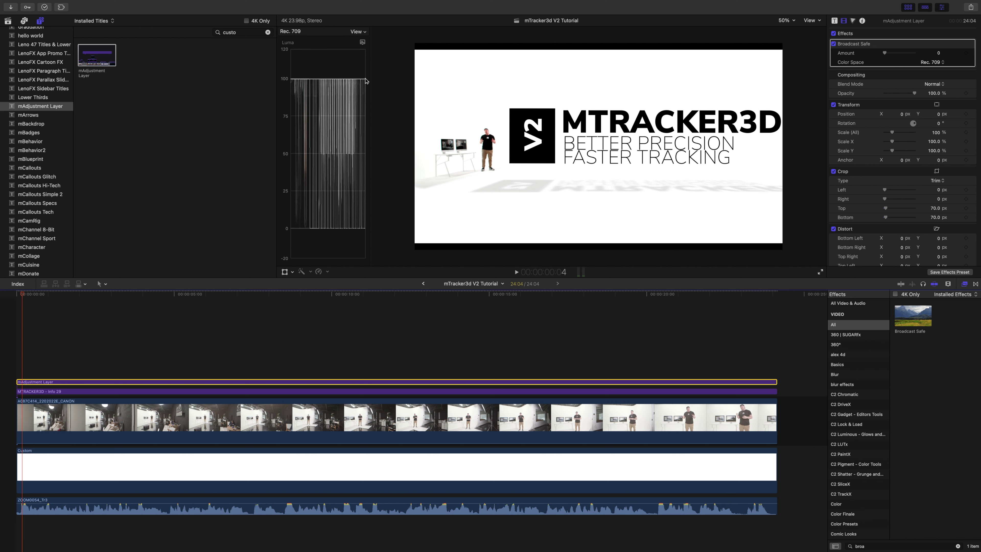
left_click(833, 44)
left_click(833, 44)
left_click(833, 44)
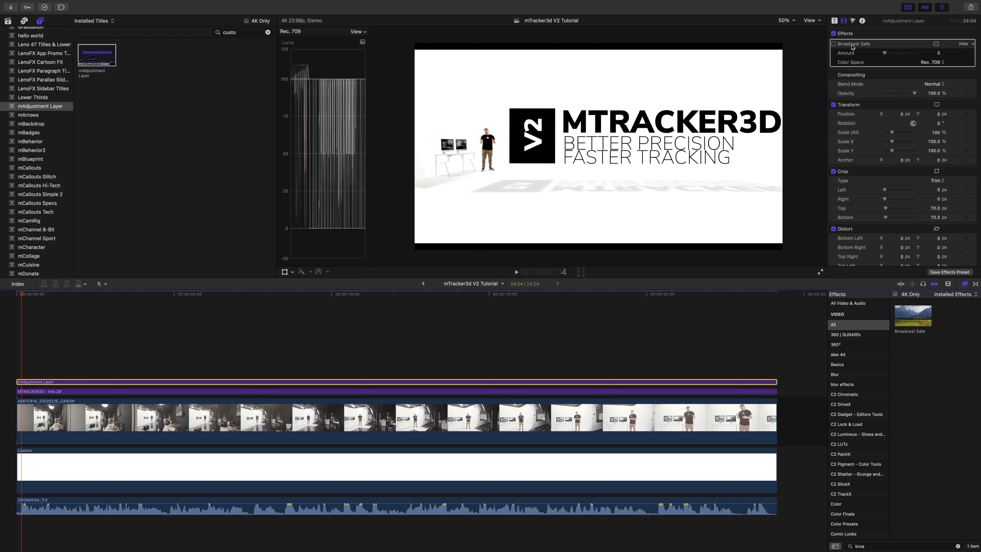
left_click(833, 45)
left_click_drag(23, 295, 61, 322)
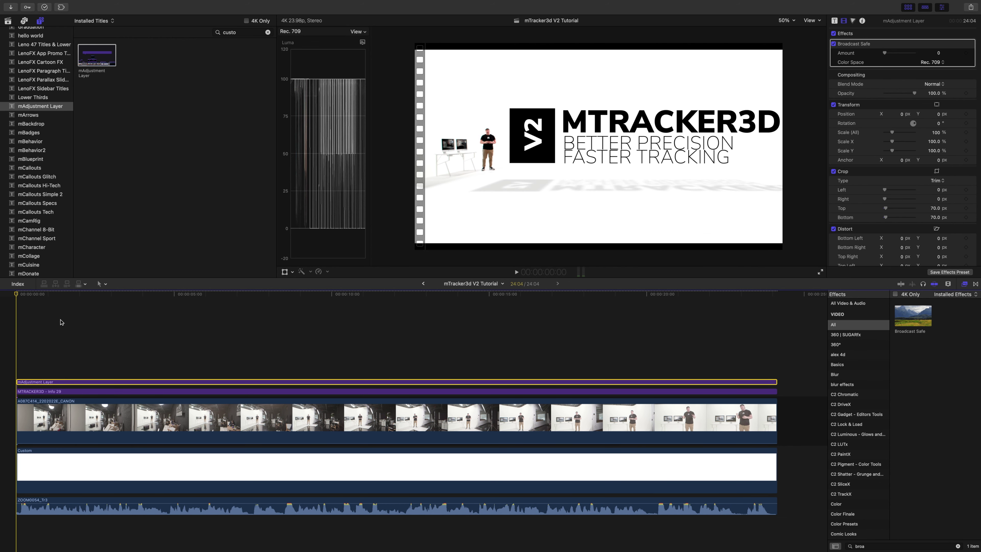